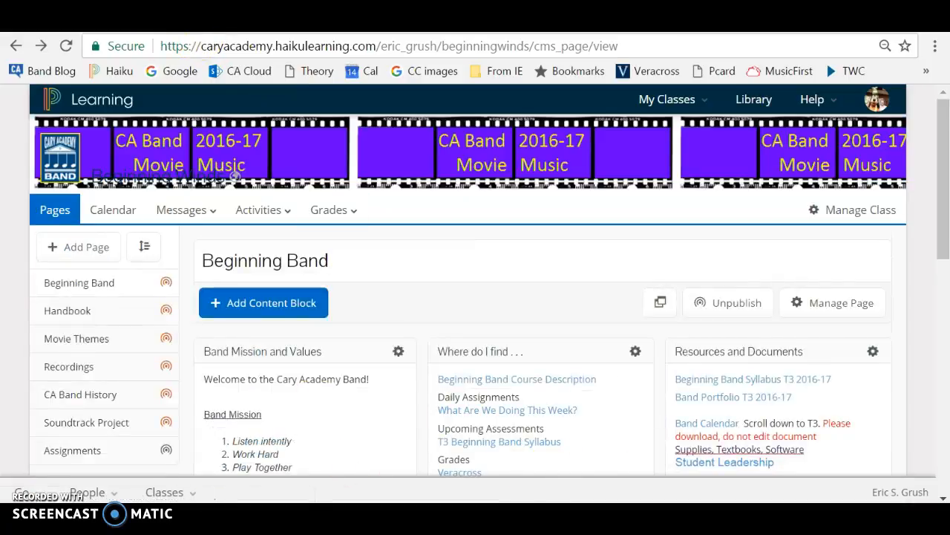
- Follow the audio folder link on the class Recordings page and open the T2 folder within 16-17 Audio
click(82, 377)
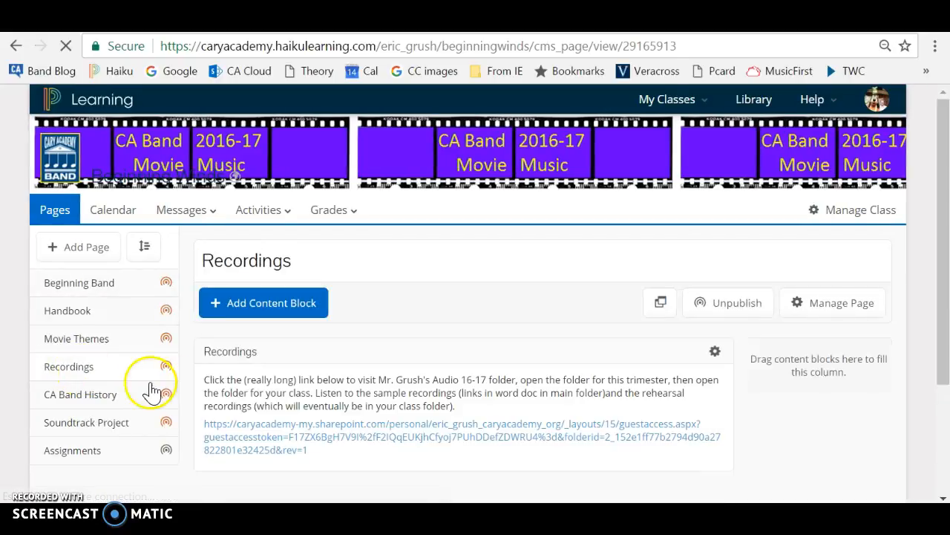
click(320, 433)
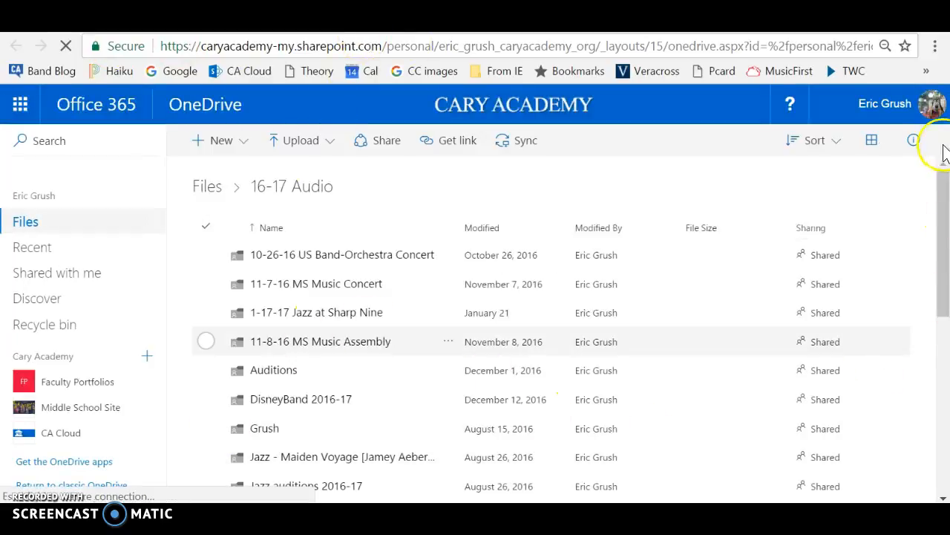
drag(942, 245, 940, 198)
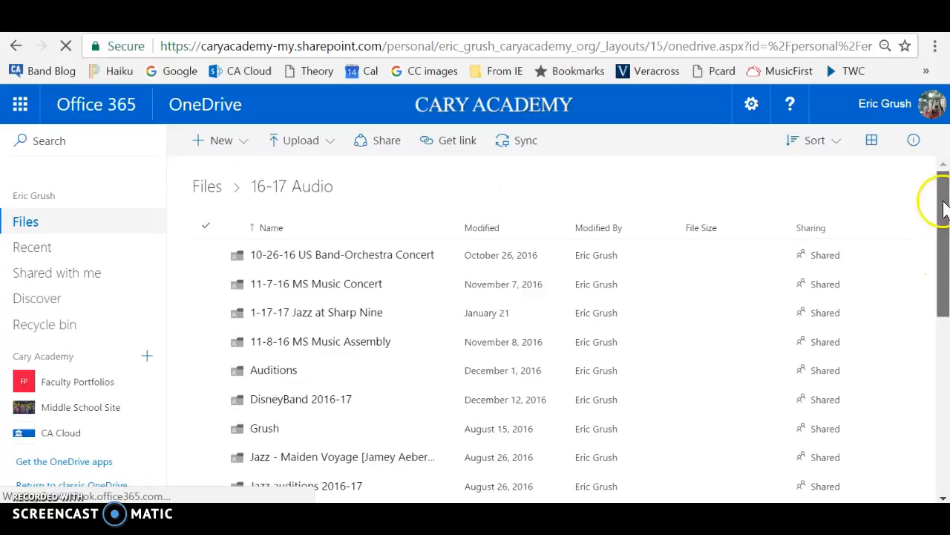
drag(942, 303, 936, 424)
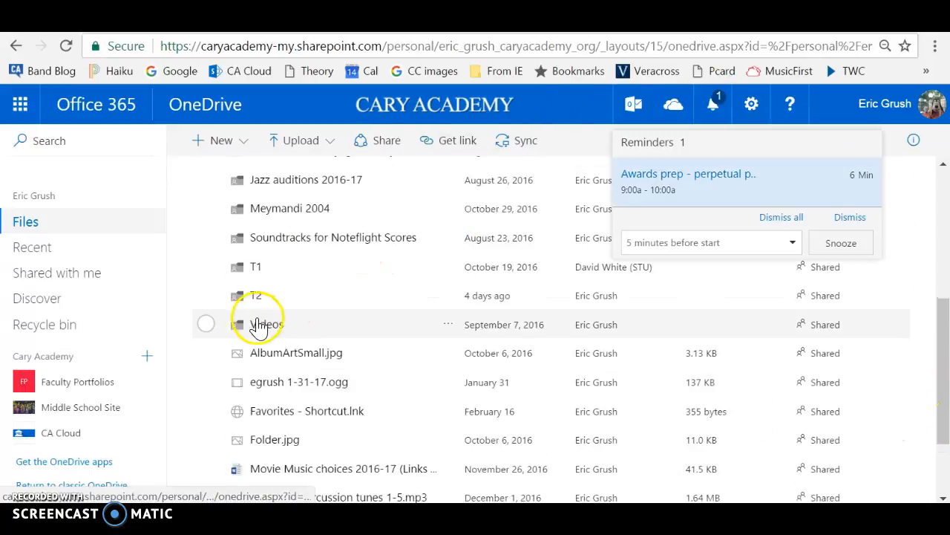
click(256, 294)
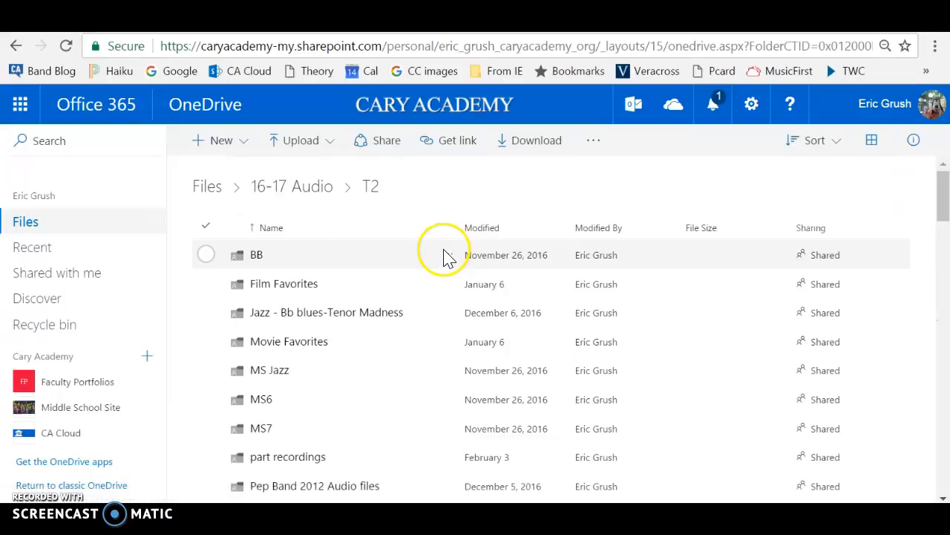
- Download "Star Wars - slow version for BB.mp3" from the T2 folder and close the media player
drag(940, 187, 942, 444)
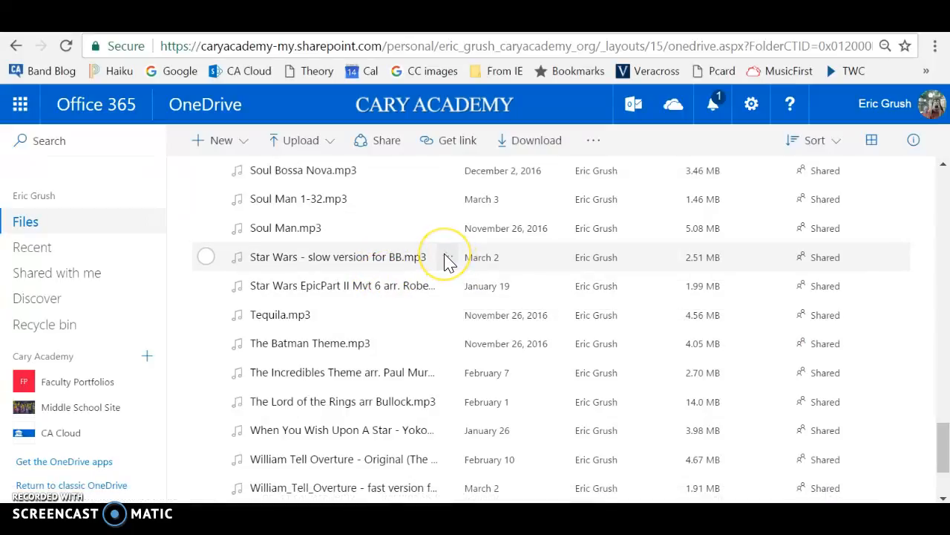
click(447, 260)
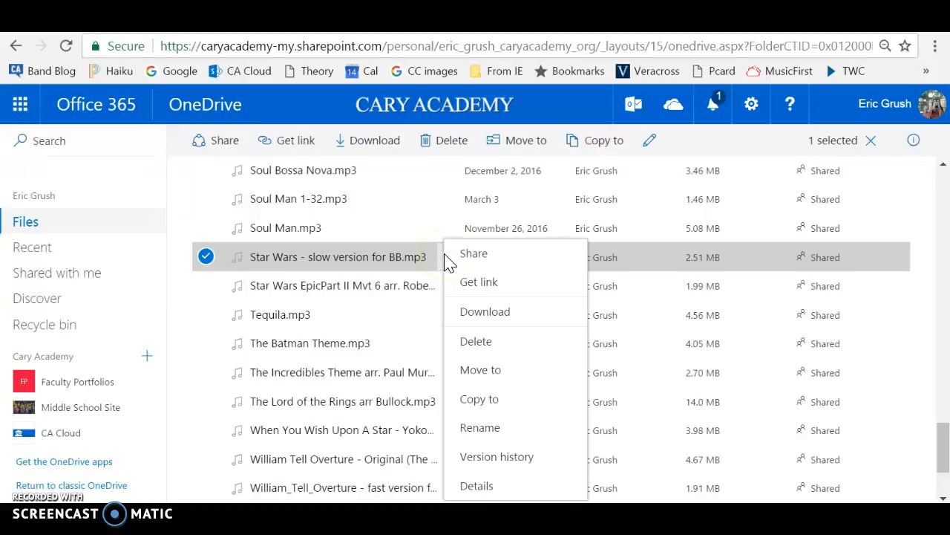
click(487, 313)
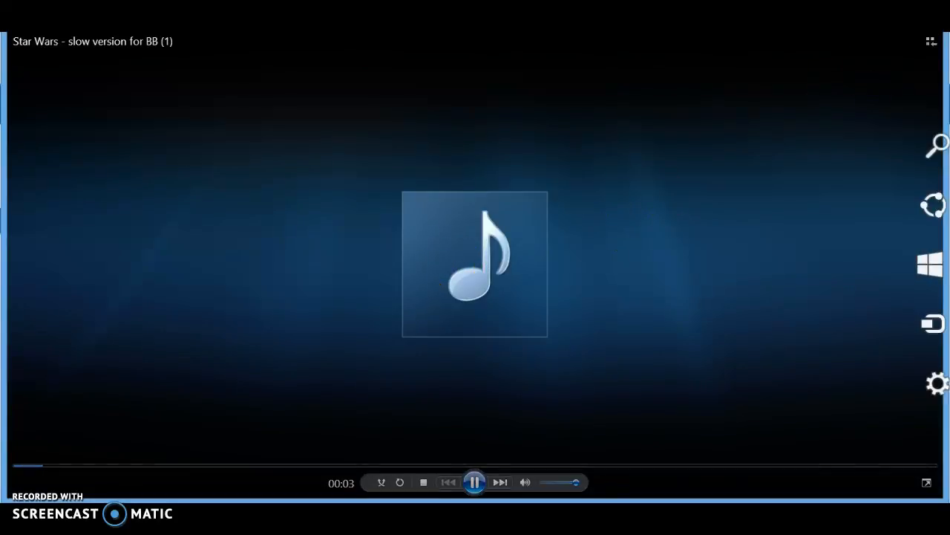
click(932, 30)
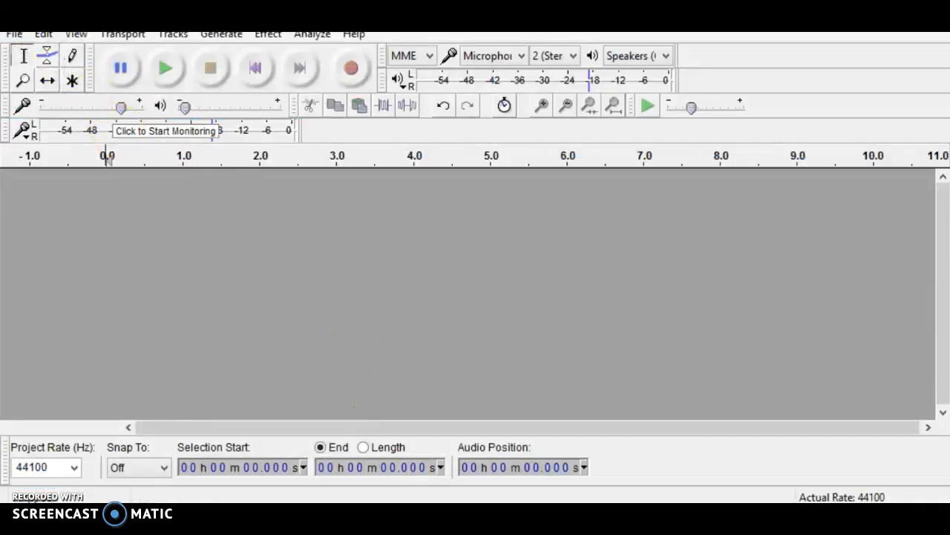
- In Audacity, open the "Star Wars - slow version for BB" audio file from the T2 folder
click(17, 36)
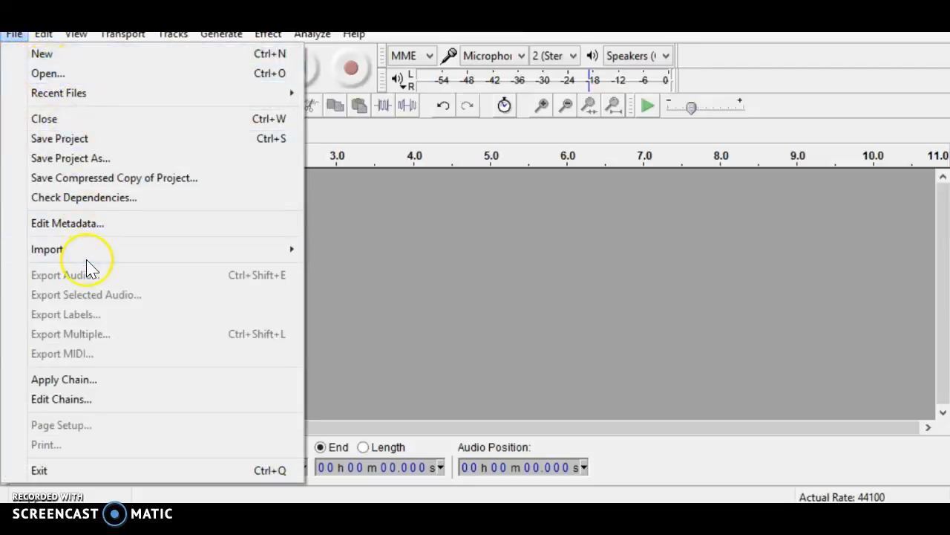
click(117, 77)
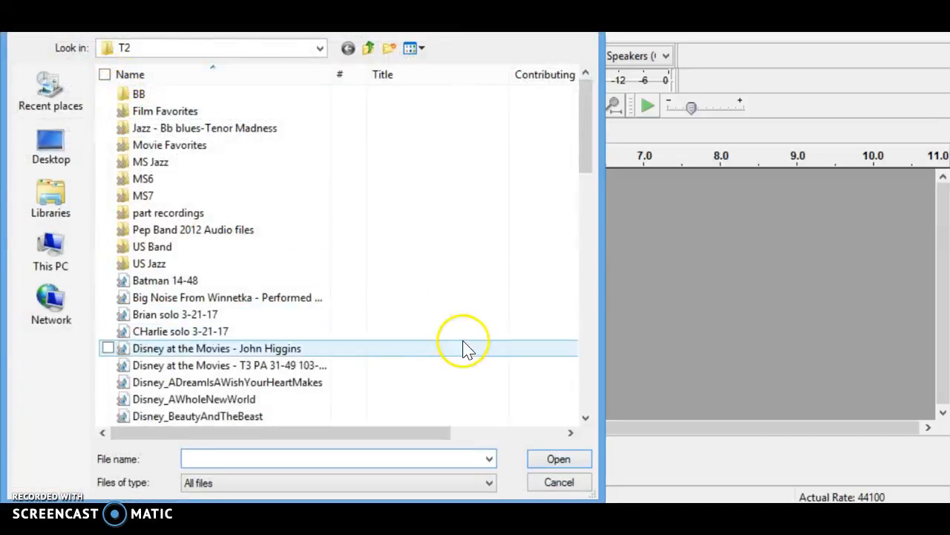
drag(590, 144, 594, 364)
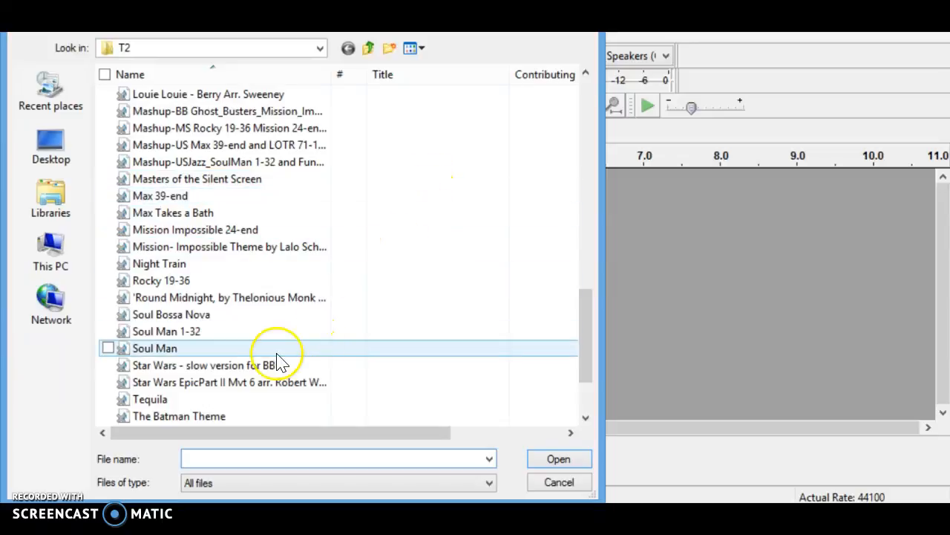
click(258, 367)
double_click(256, 366)
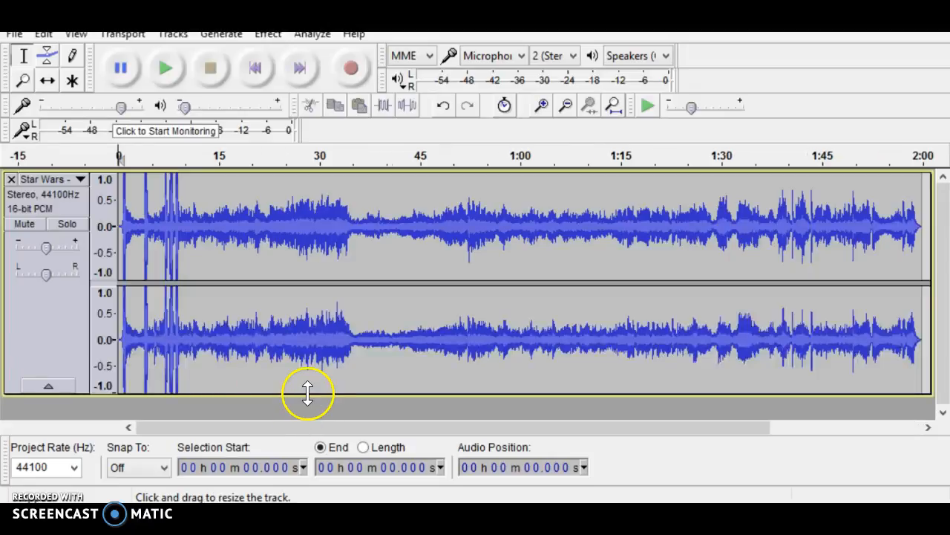
- Reduce the Star Wars track's height and record about 17 seconds on a new track while it plays
drag(292, 395, 283, 288)
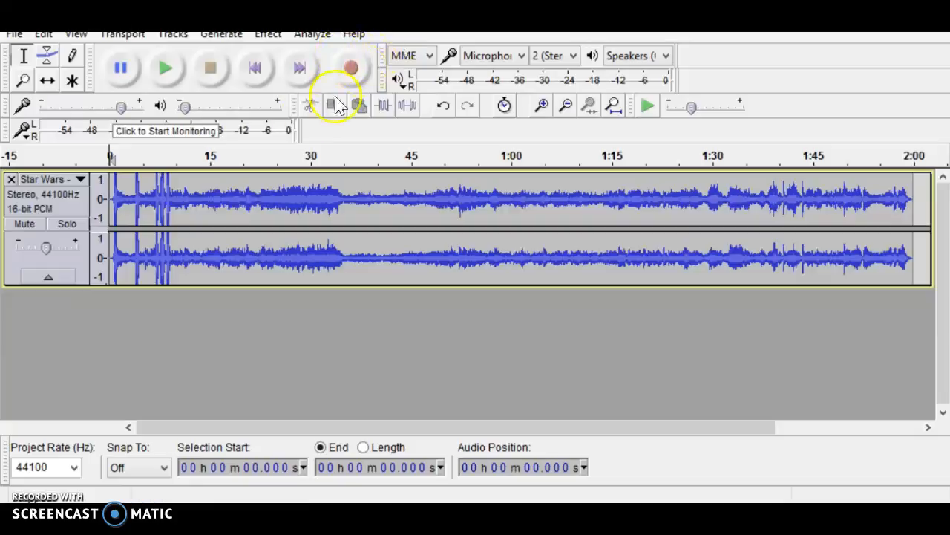
drag(186, 107, 234, 140)
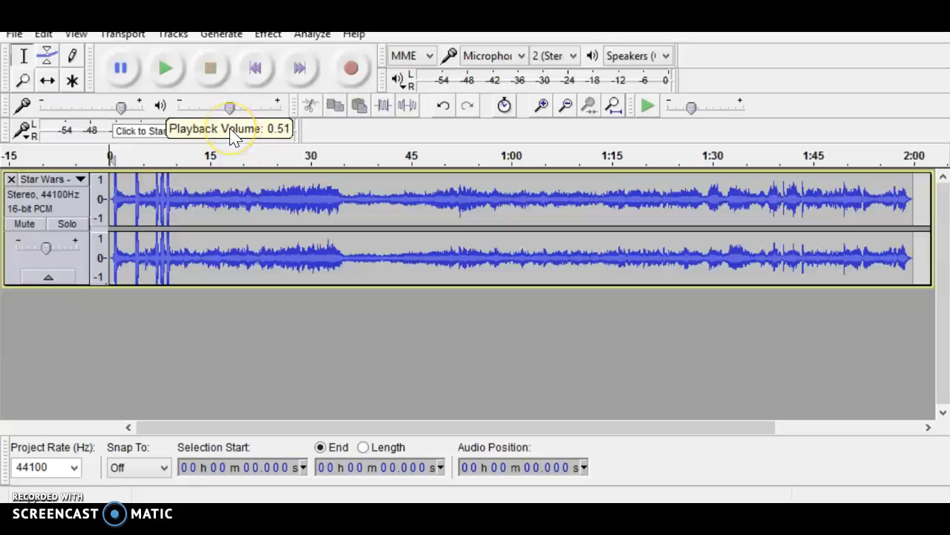
drag(231, 136, 182, 143)
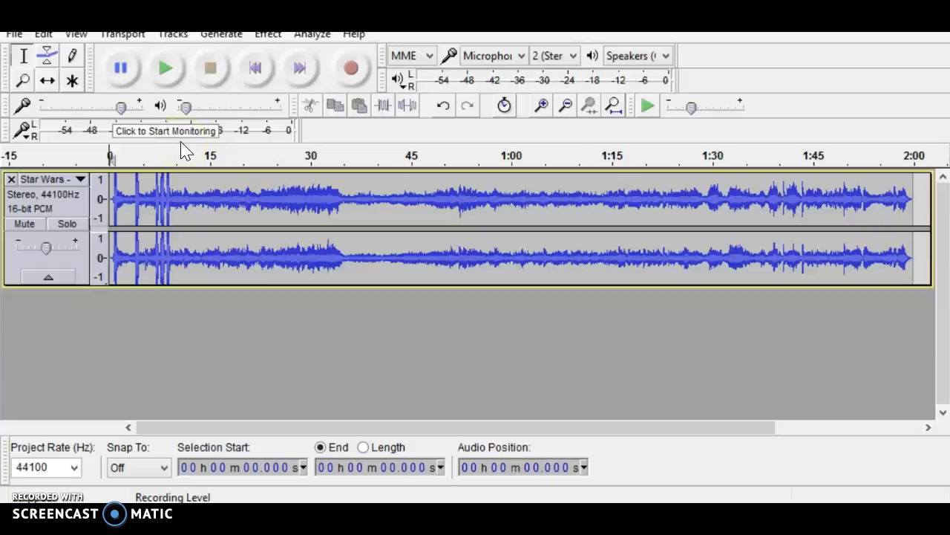
click(351, 68)
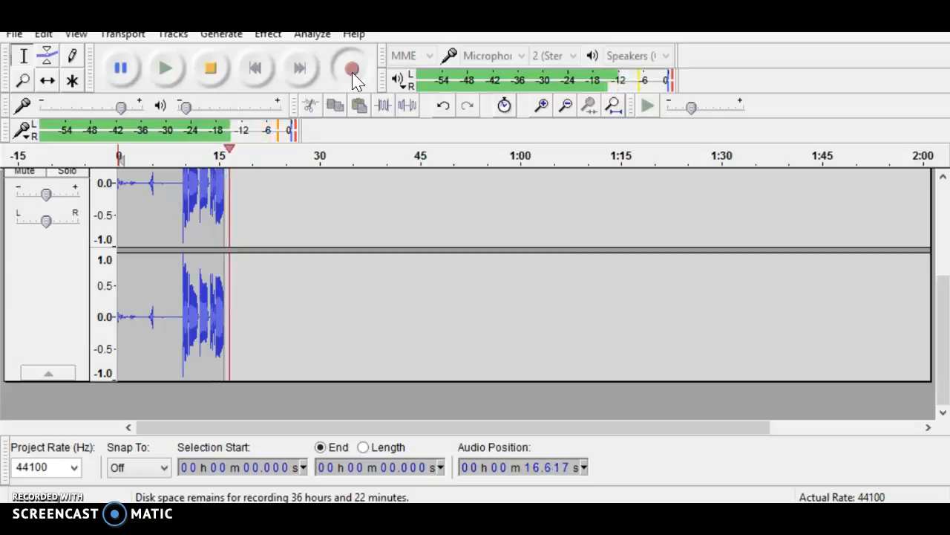
key(space)
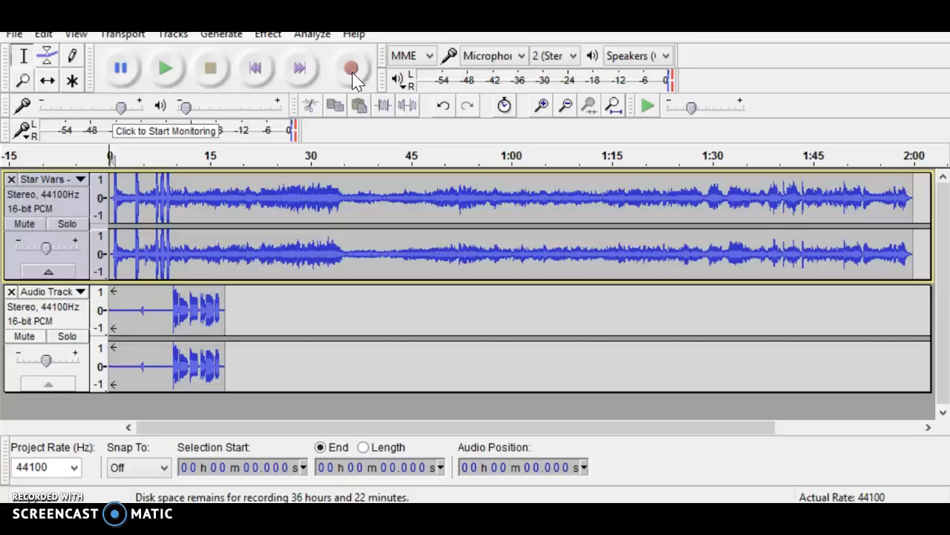
- Raise the computer's playback volume to 84
key(XF86AudioRaiseVolume)
key(XF86AudioRaiseVolume)
key(XF86AudioRaiseVolume)
key(XF86AudioRaiseVolume)
key(XF86AudioRaiseVolume)
key(XF86AudioRaiseVolume)
key(XF86AudioRaiseVolume)
key(XF86AudioRaiseVolume)
key(XF86AudioRaiseVolume)
key(XF86AudioRaiseVolume)
key(XF86AudioRaiseVolume)
key(XF86AudioRaiseVolume)
key(XF86AudioRaiseVolume)
key(XF86AudioRaiseVolume)
key(XF86AudioRaiseVolume)
key(XF86AudioRaiseVolume)
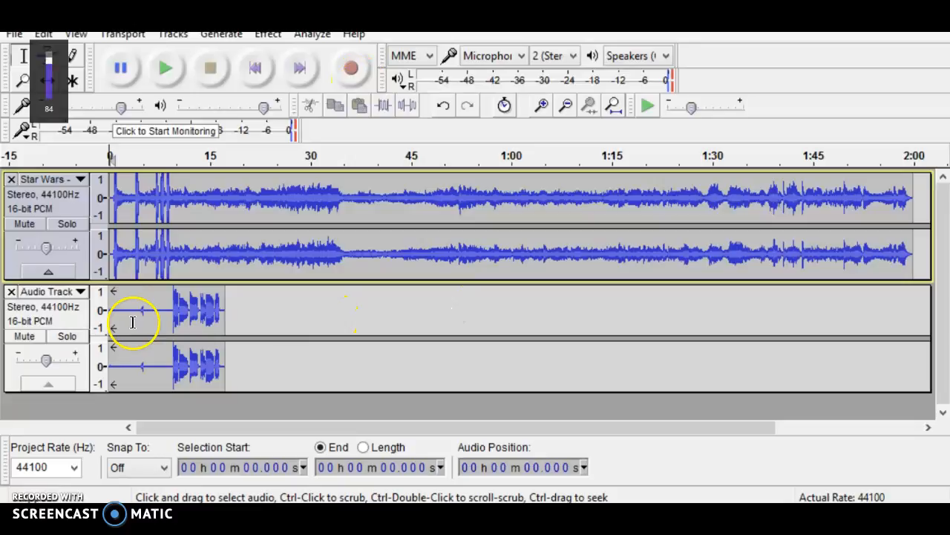
- While playing from about 7.7 seconds, raise the recorded track's gain and lower the Star Wars track's gain
click(159, 294)
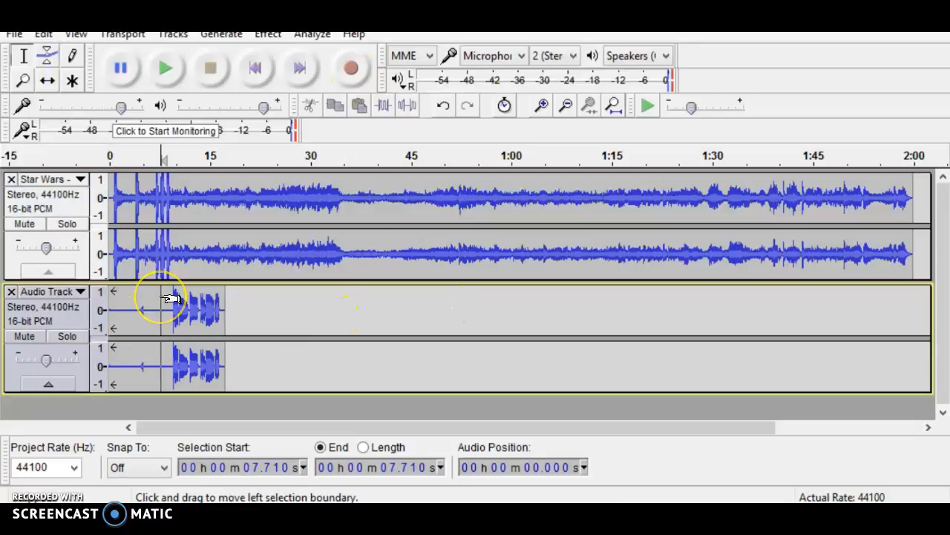
key(space)
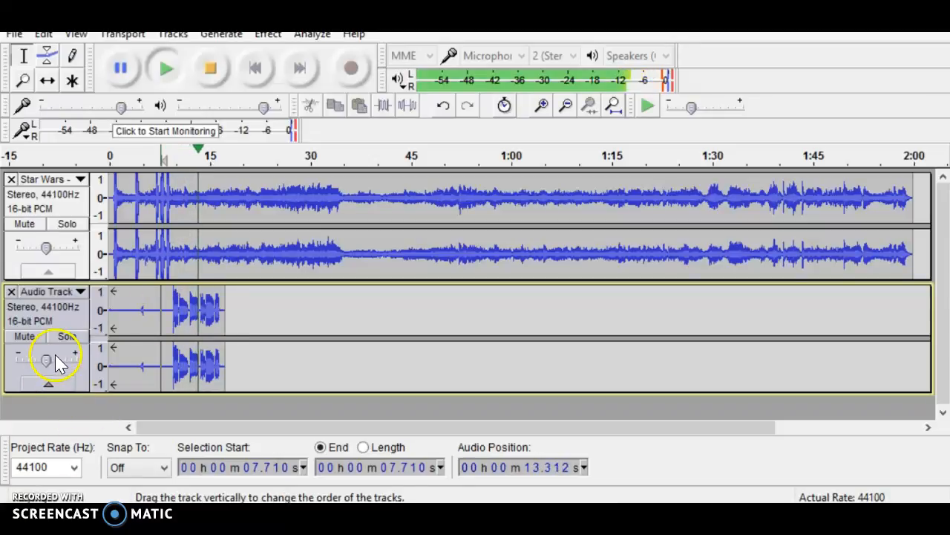
drag(41, 358, 69, 369)
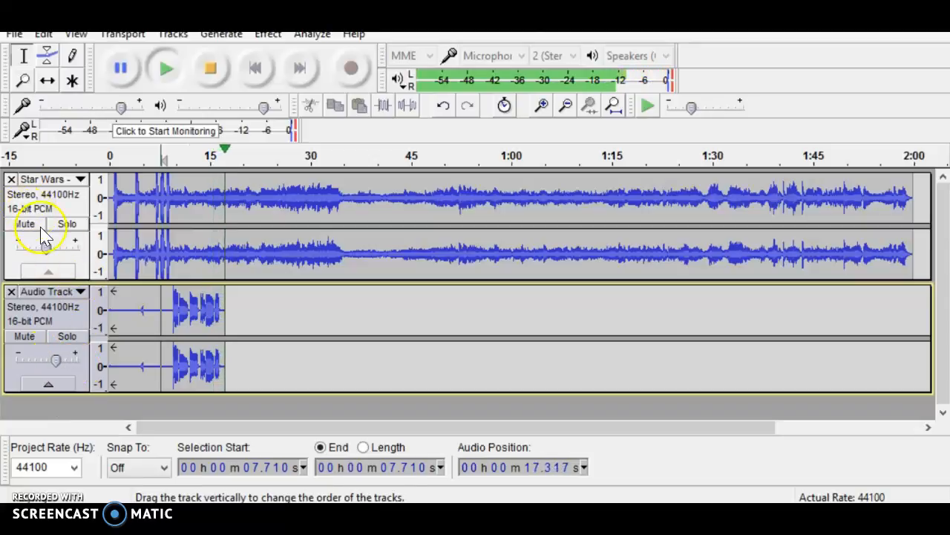
drag(47, 251, 23, 264)
key(space)
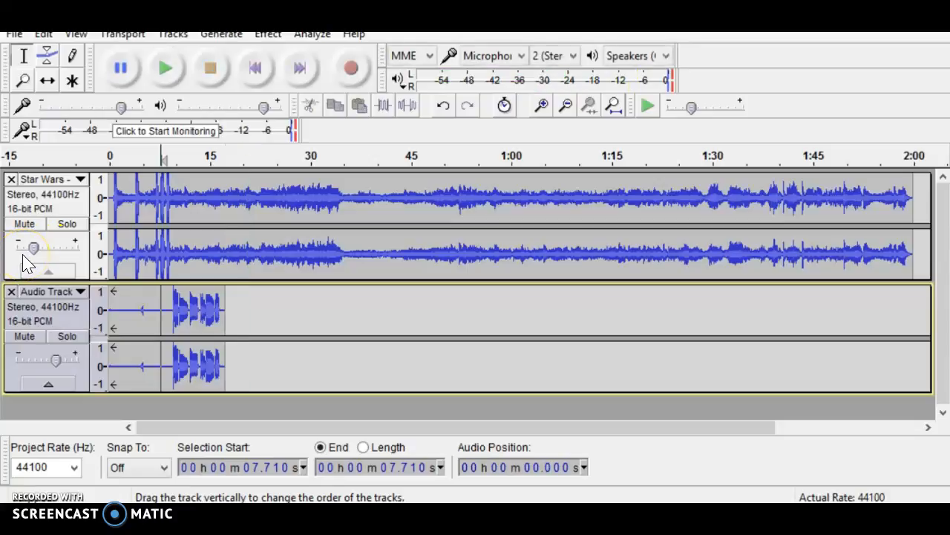
- Play both tracks from about 8.5 seconds to check the balance between the recording and the accompaniment
click(167, 302)
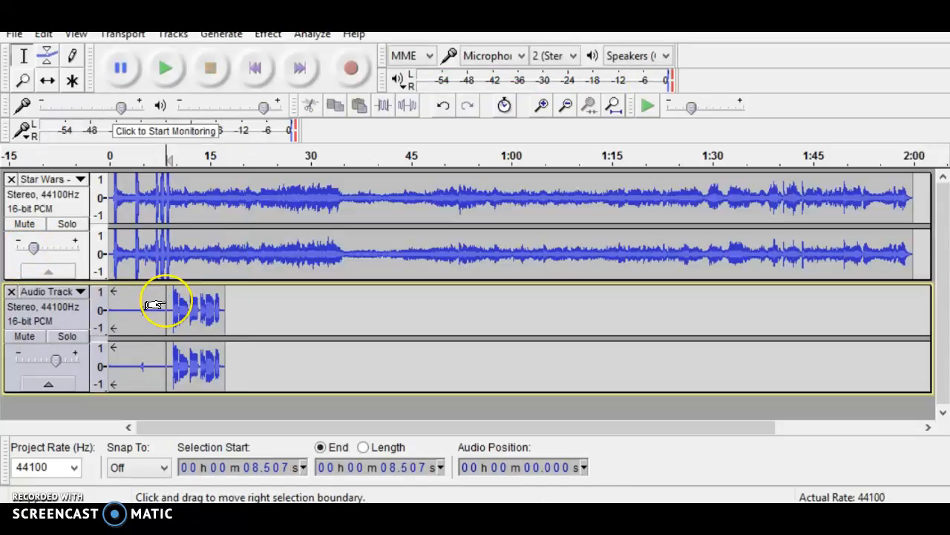
key(space)
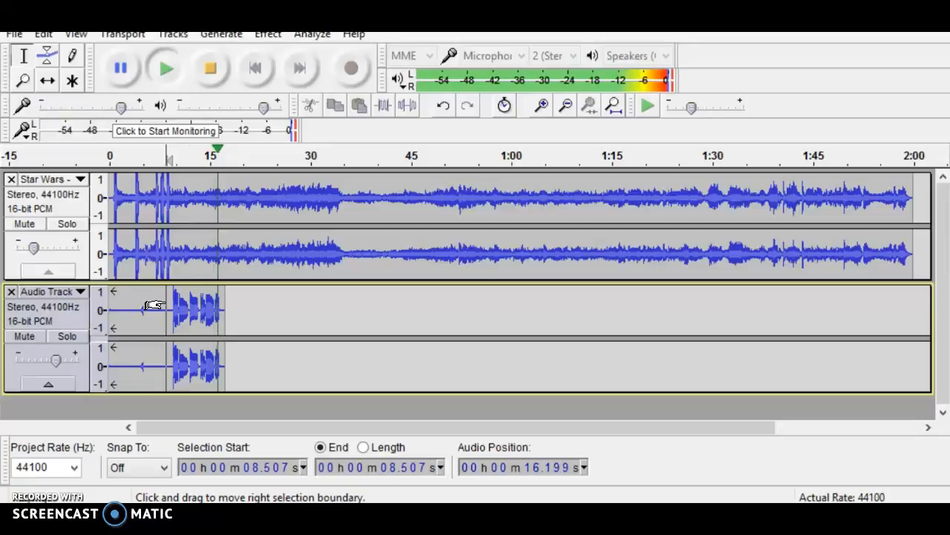
key(space)
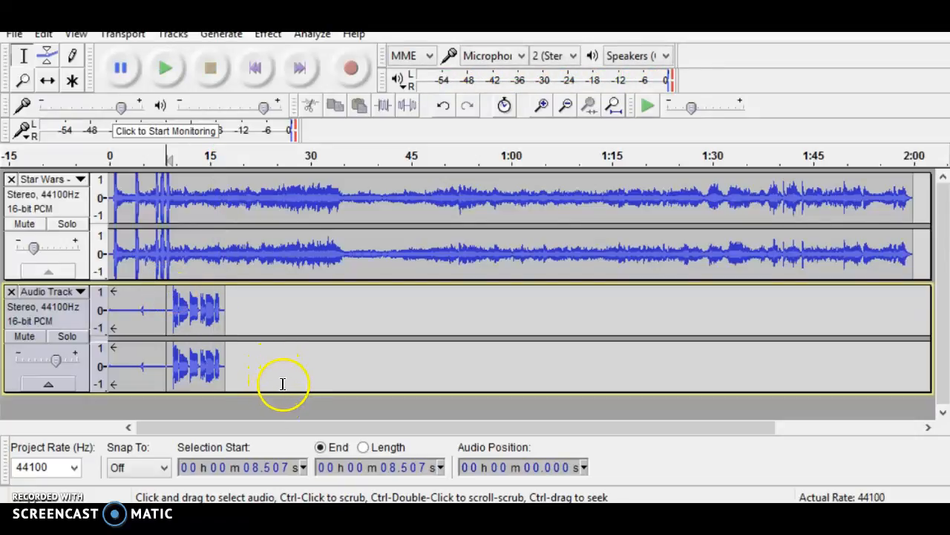
- Play the tracks from about 7.6 seconds and record another take on a new track from that point
drag(303, 393, 327, 335)
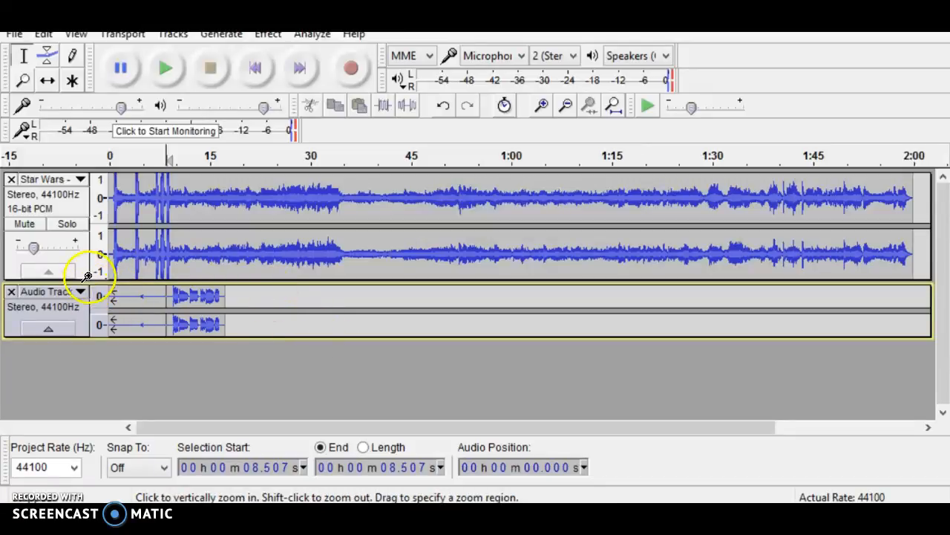
drag(331, 336, 363, 389)
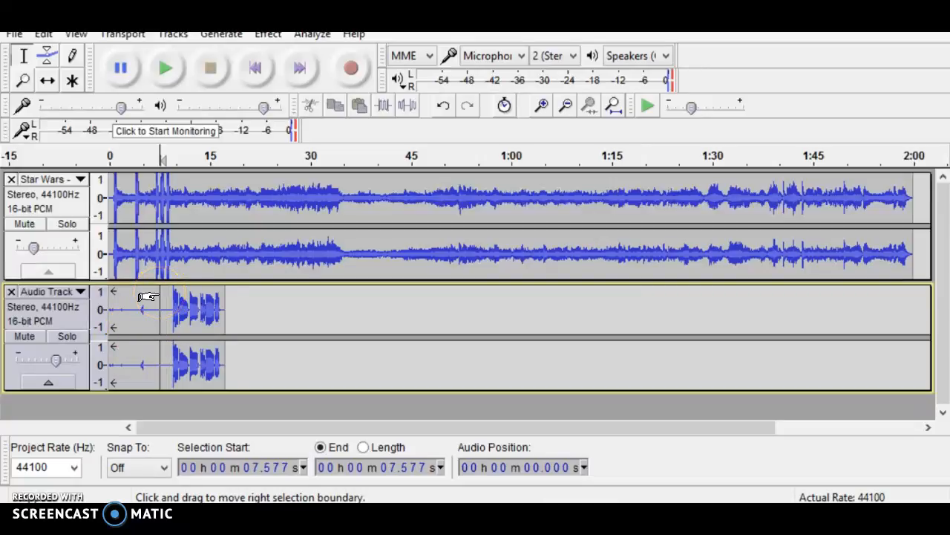
key(space)
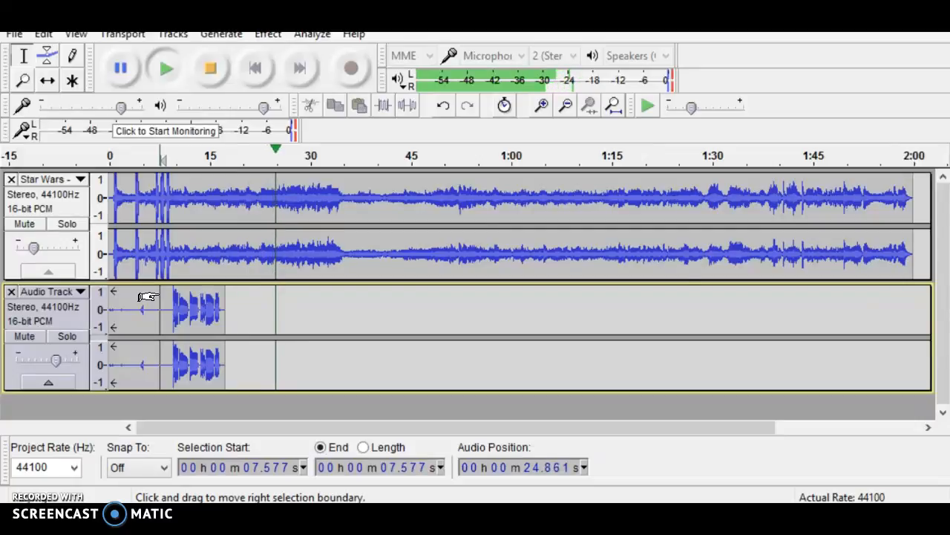
key(space)
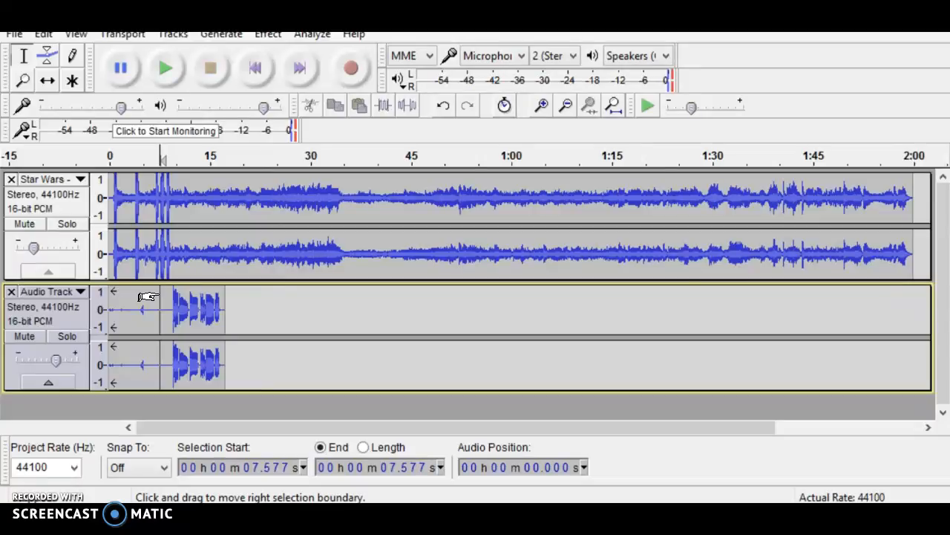
click(351, 67)
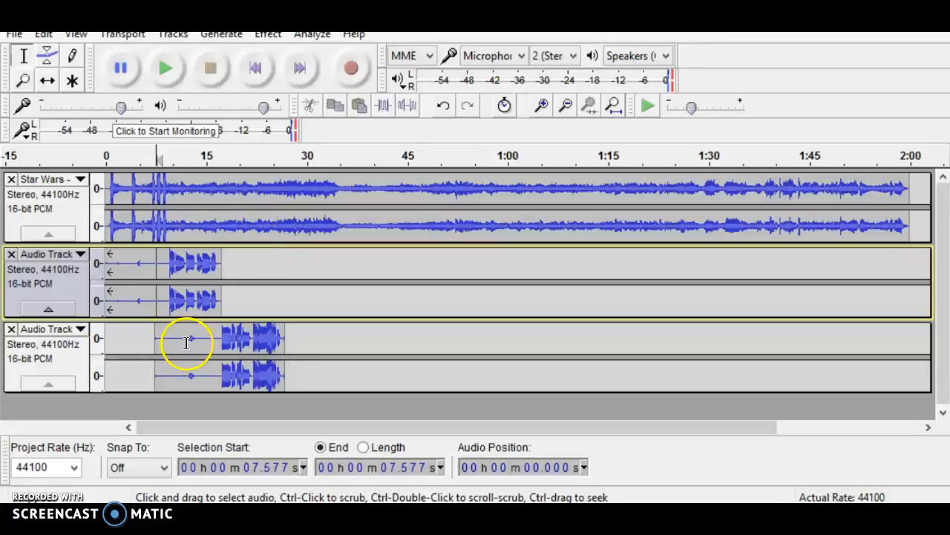
- Enlarge and solo the newest recorded track, and play it from about 12.1 seconds
click(186, 343)
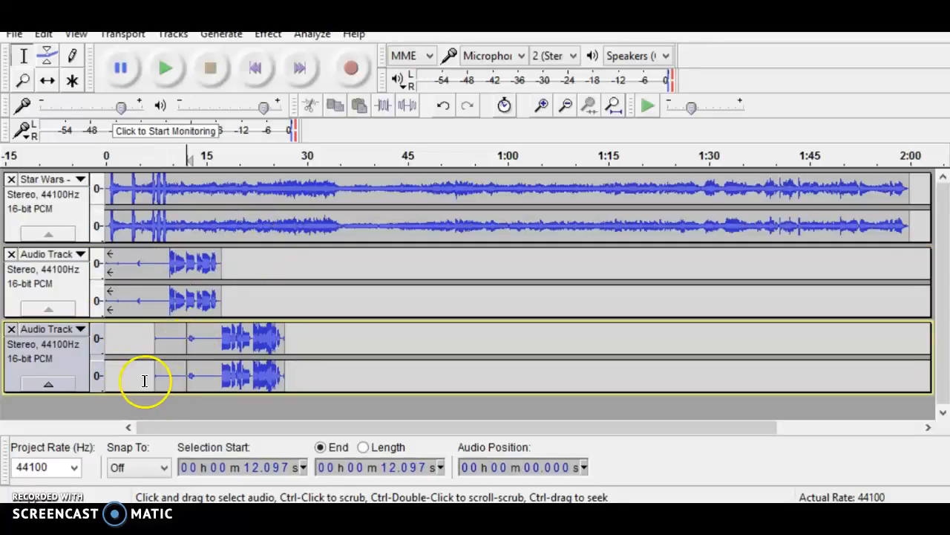
drag(144, 392, 121, 405)
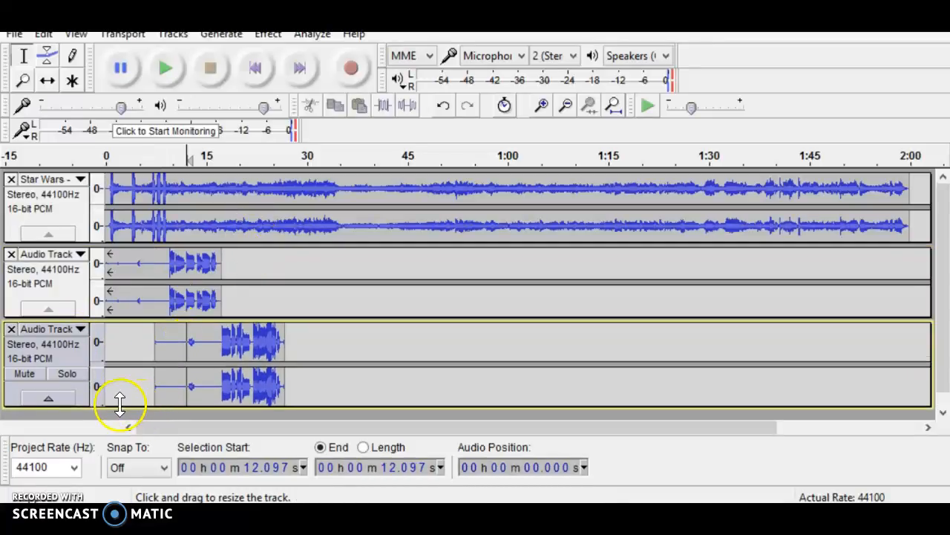
click(66, 375)
key(space)
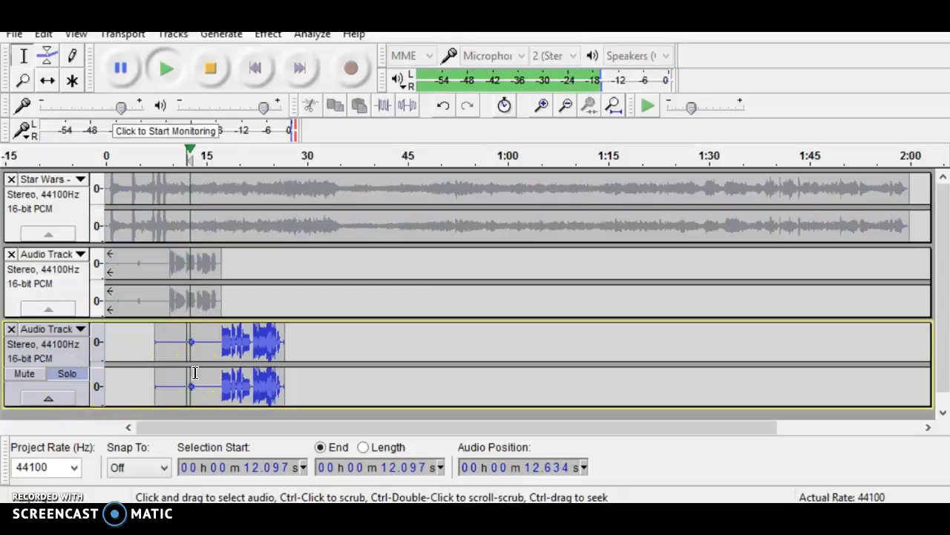
key(space)
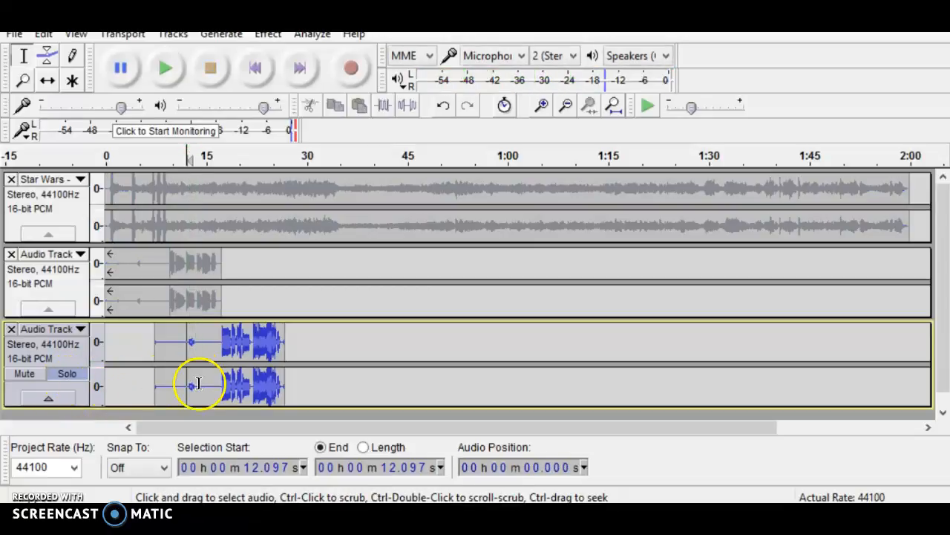
- Replace the audio from about 10.2 to 13.6 seconds on the newest recorded track with generated silence
drag(196, 350, 175, 343)
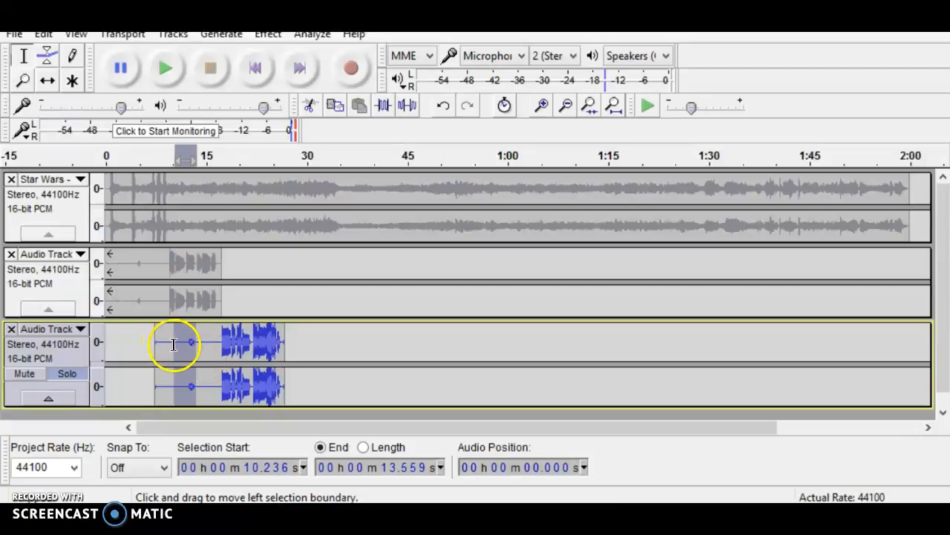
click(221, 34)
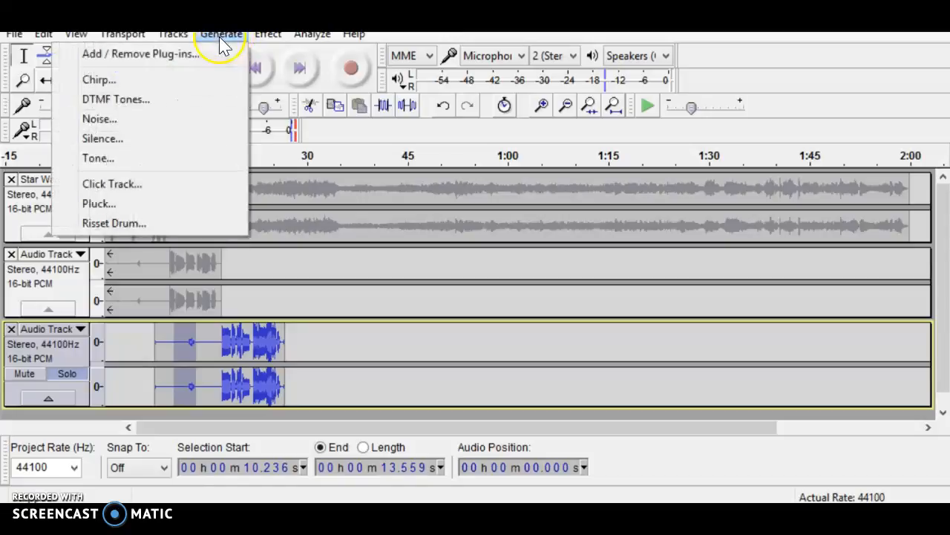
click(150, 146)
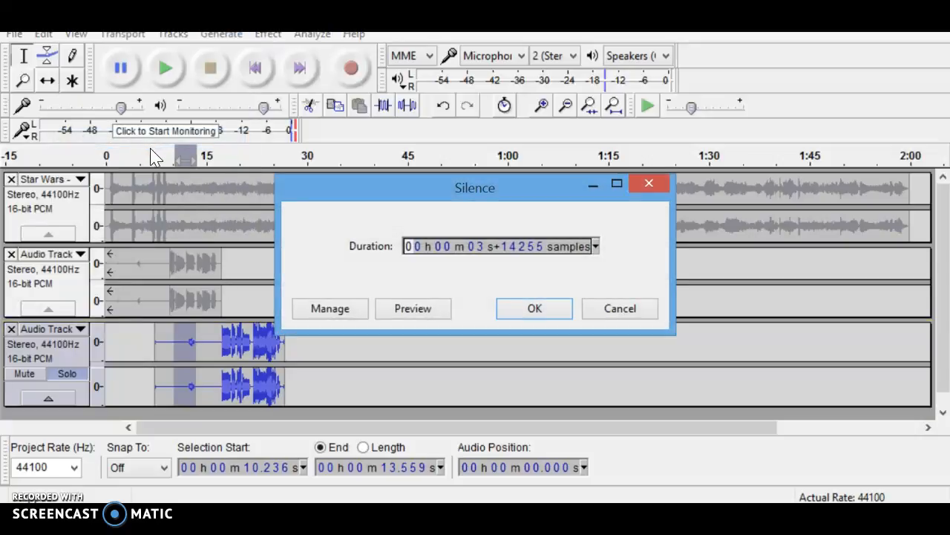
click(517, 304)
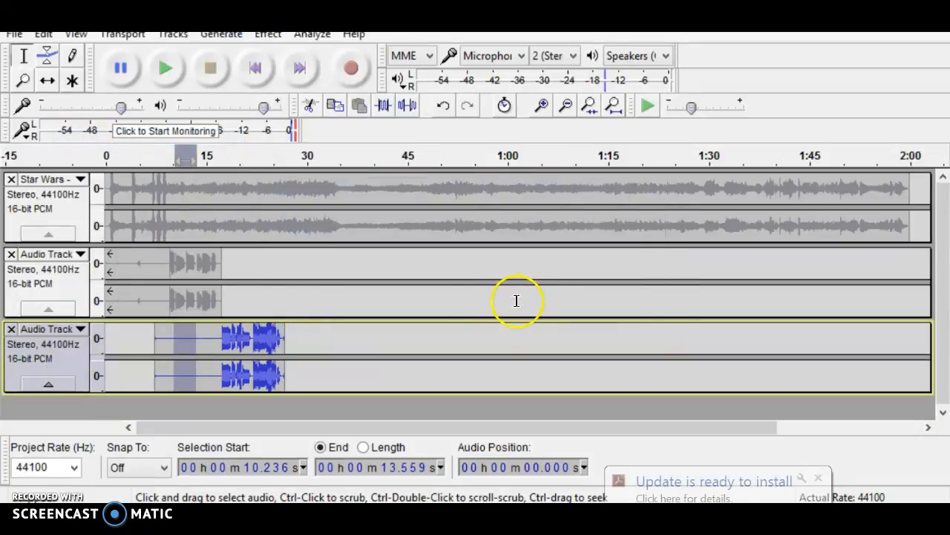
- Play the soloed newest track from about 16.1 seconds through the recorded notes
click(222, 344)
key(space)
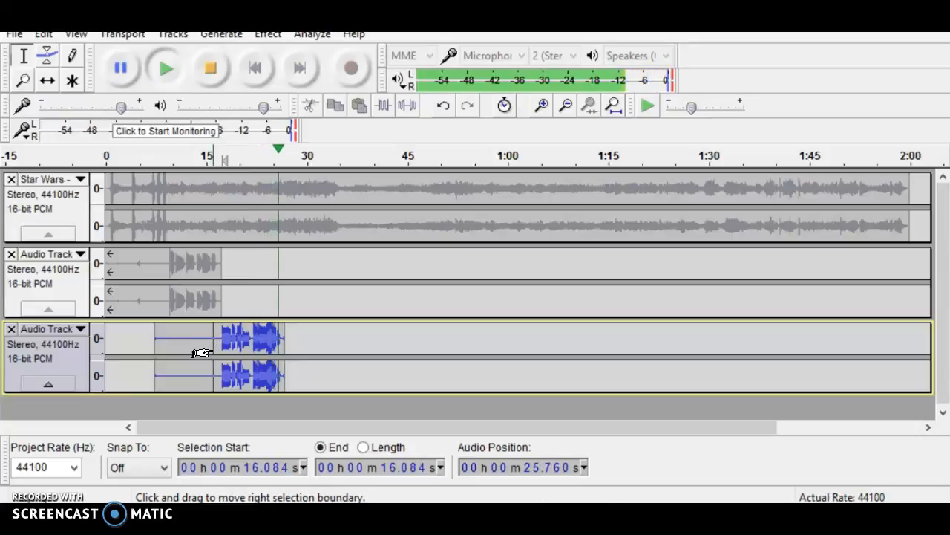
click(210, 340)
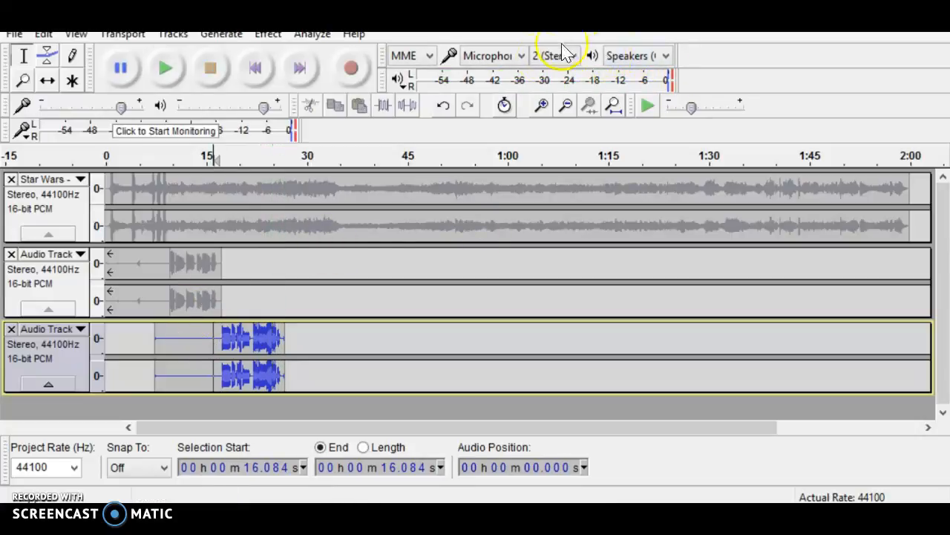
- Play the end of the newest track from about 24.2 seconds and again from about 23.4 seconds to locate the unwanted notes
click(542, 105)
click(542, 107)
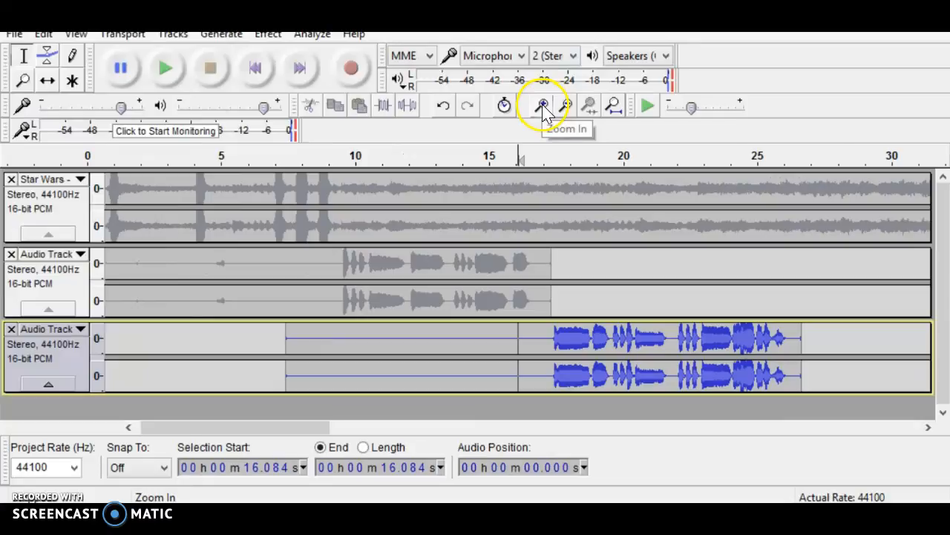
click(543, 106)
drag(251, 437, 314, 441)
click(530, 331)
key(space)
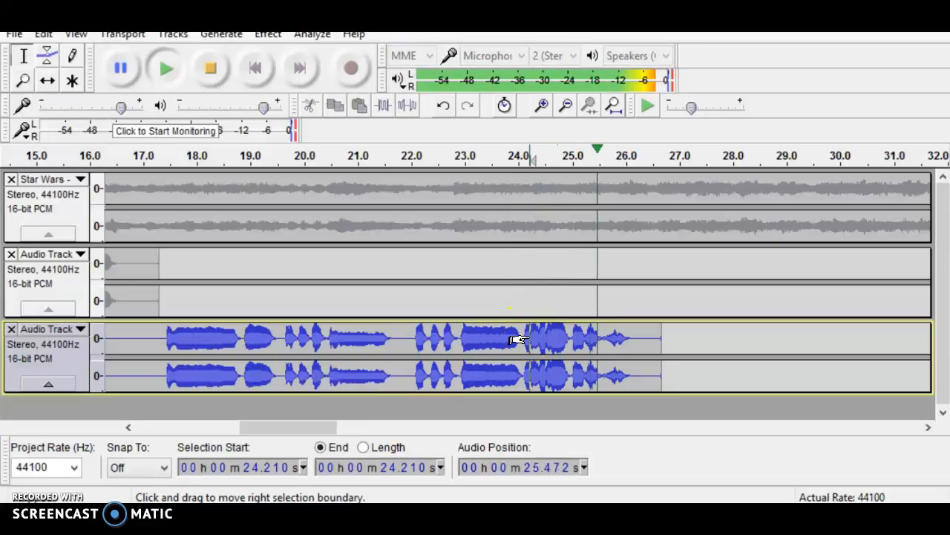
key(space)
click(489, 343)
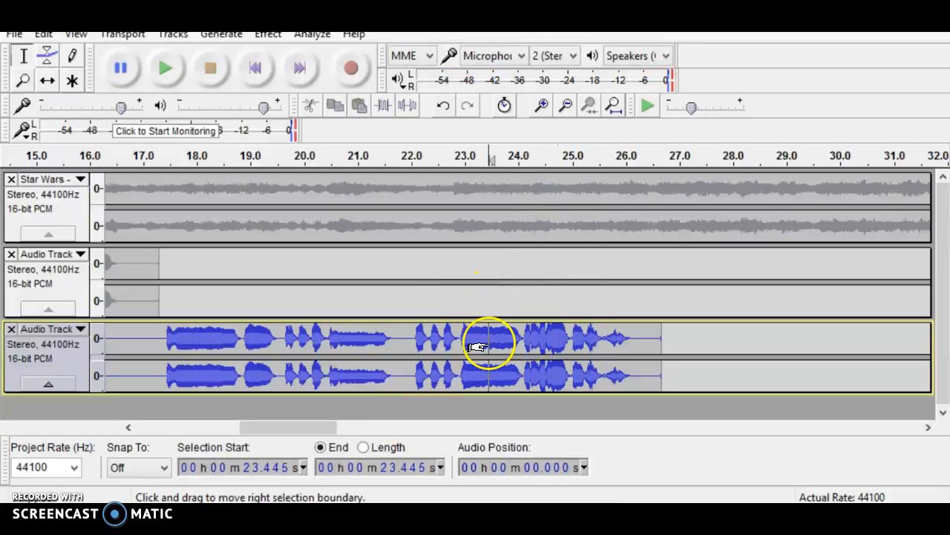
key(space)
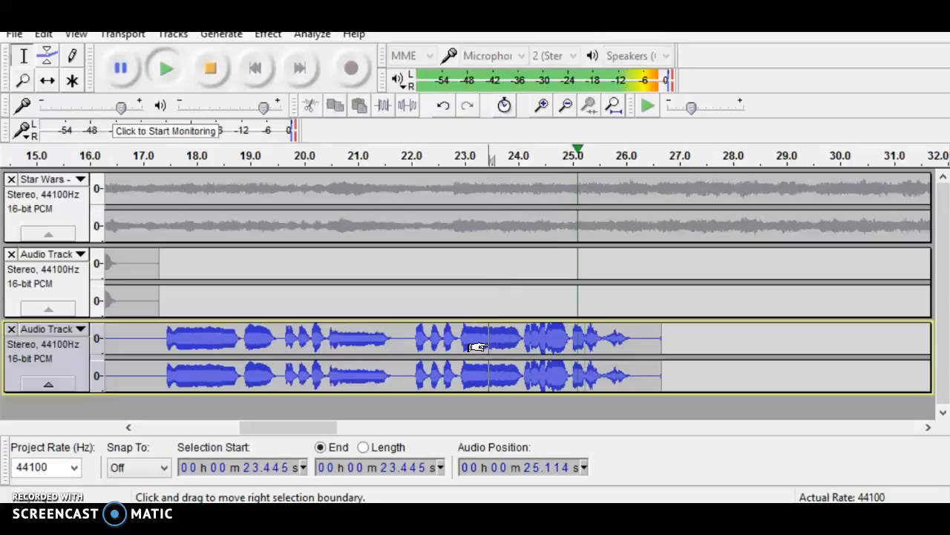
key(space)
- Delete the newest track's audio from about 24.1 to 26.4 seconds, and undo the deletion
click(509, 333)
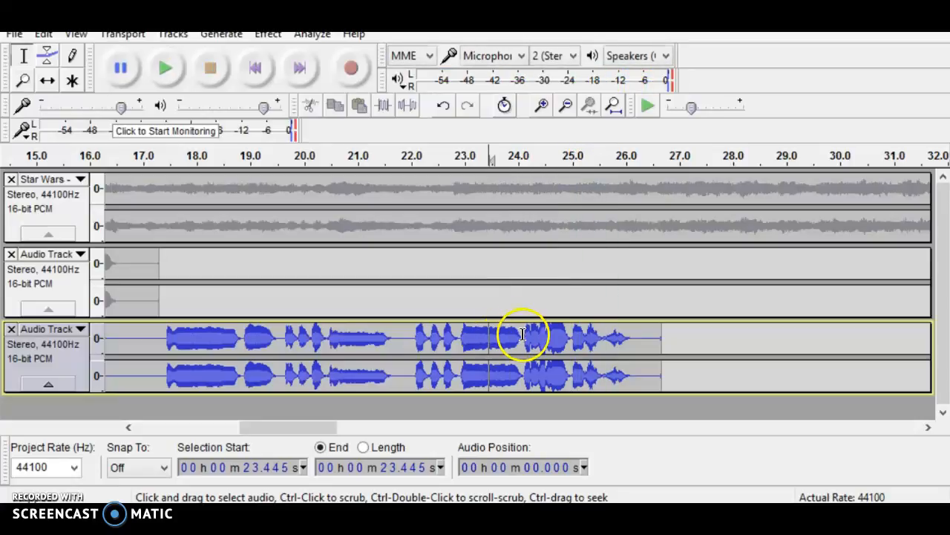
drag(523, 337, 643, 343)
key(Delete)
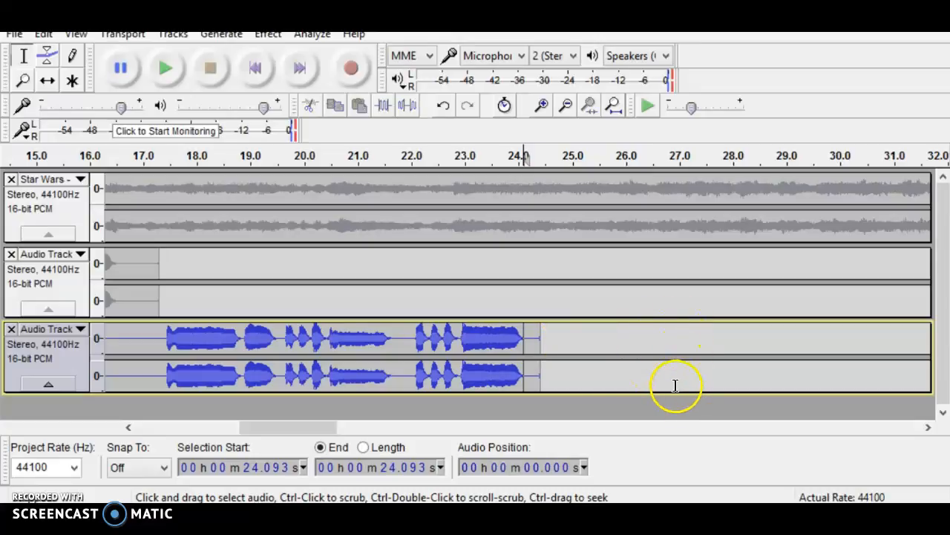
key(j)
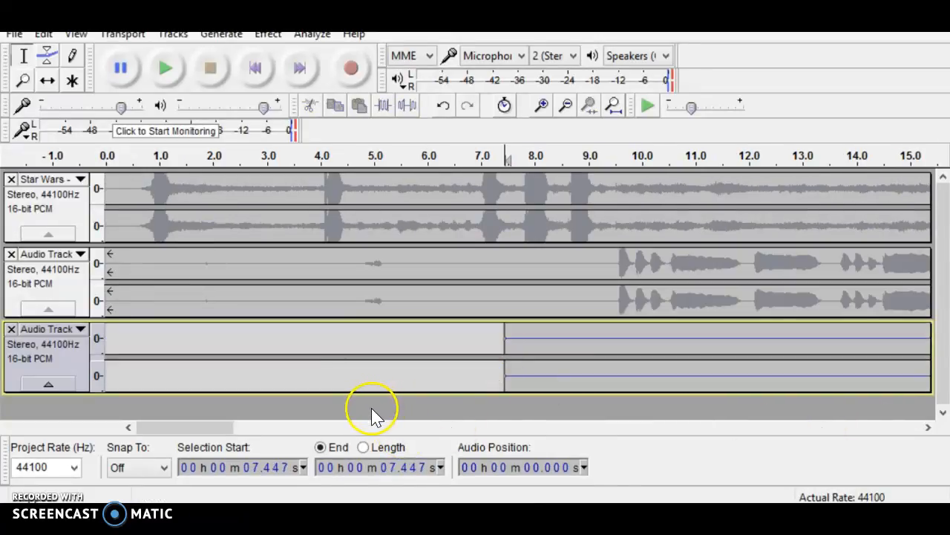
key(ctrl+z)
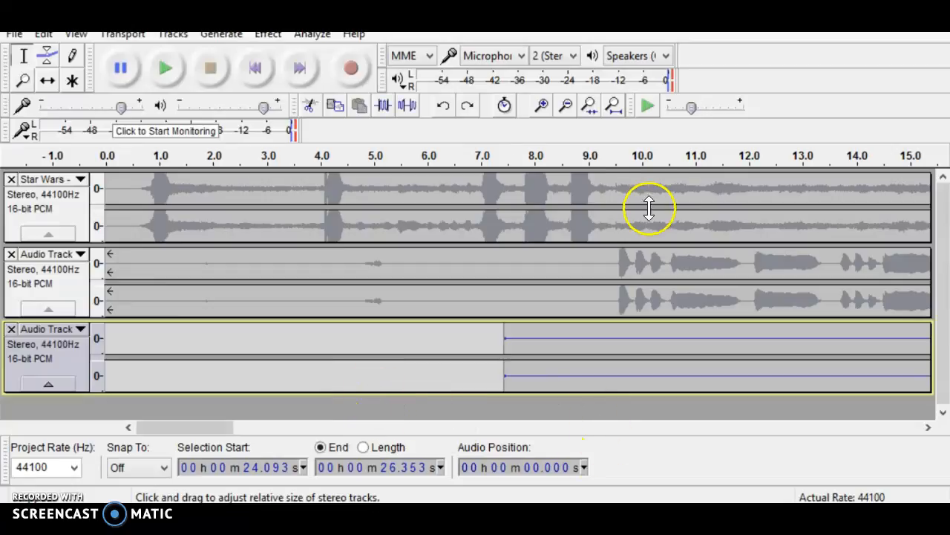
click(565, 106)
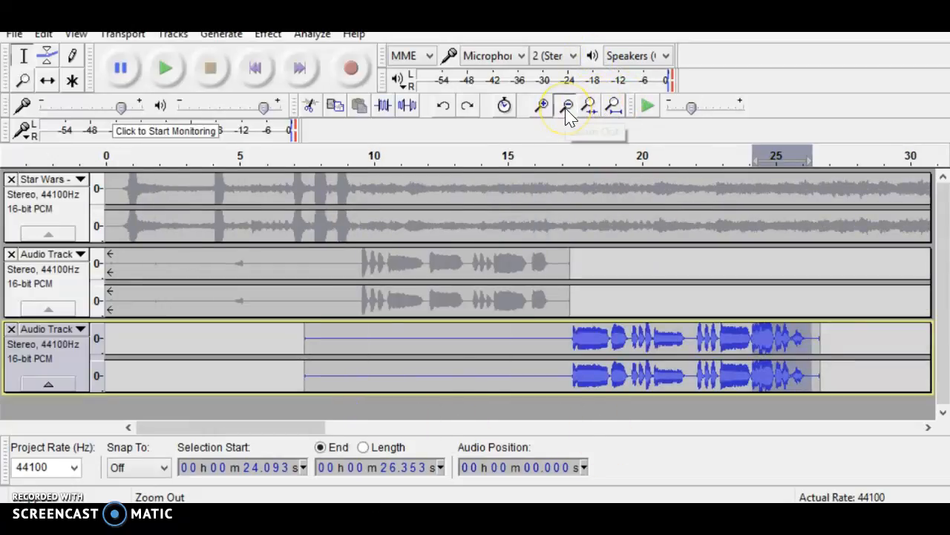
click(566, 106)
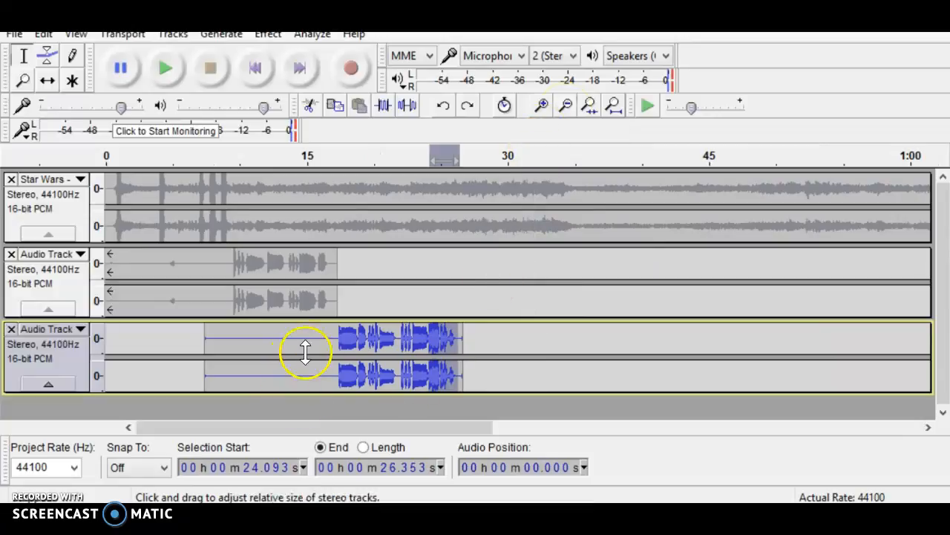
drag(401, 337, 378, 336)
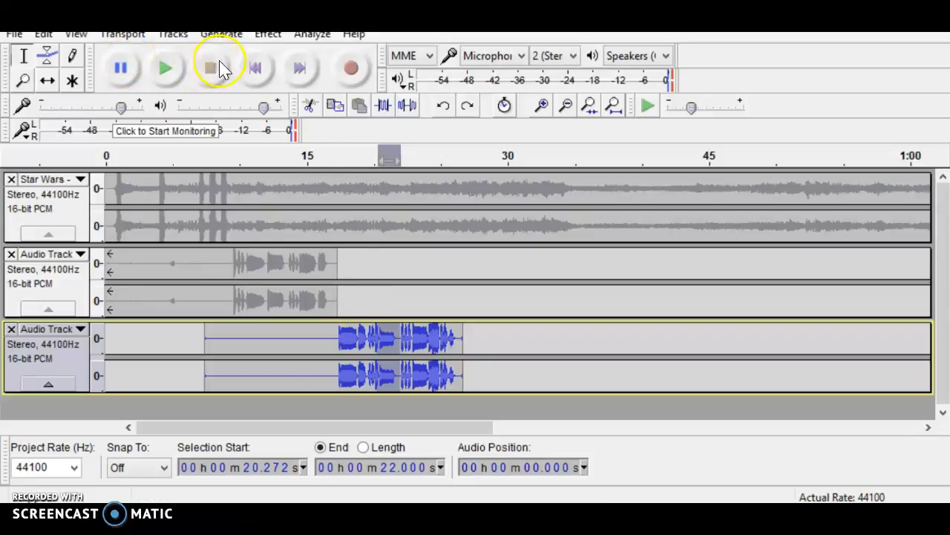
click(222, 34)
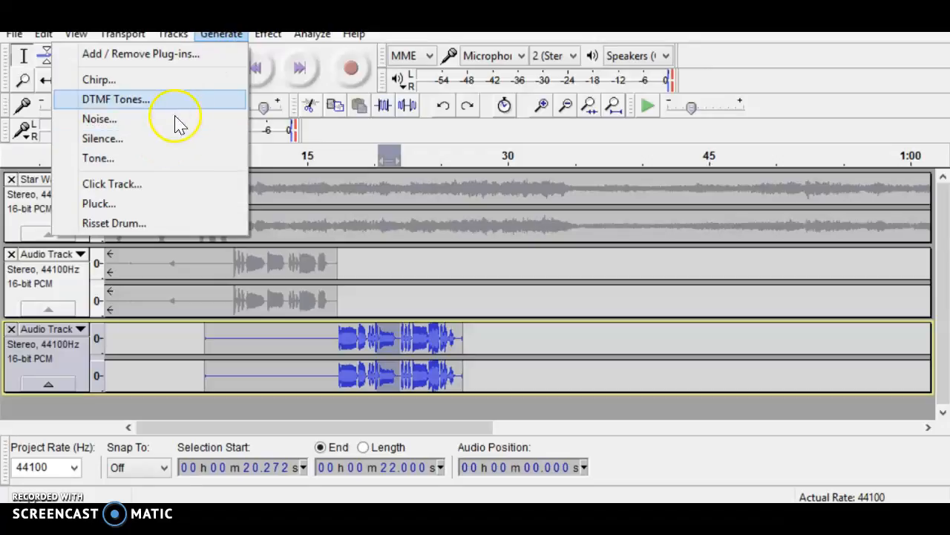
click(551, 312)
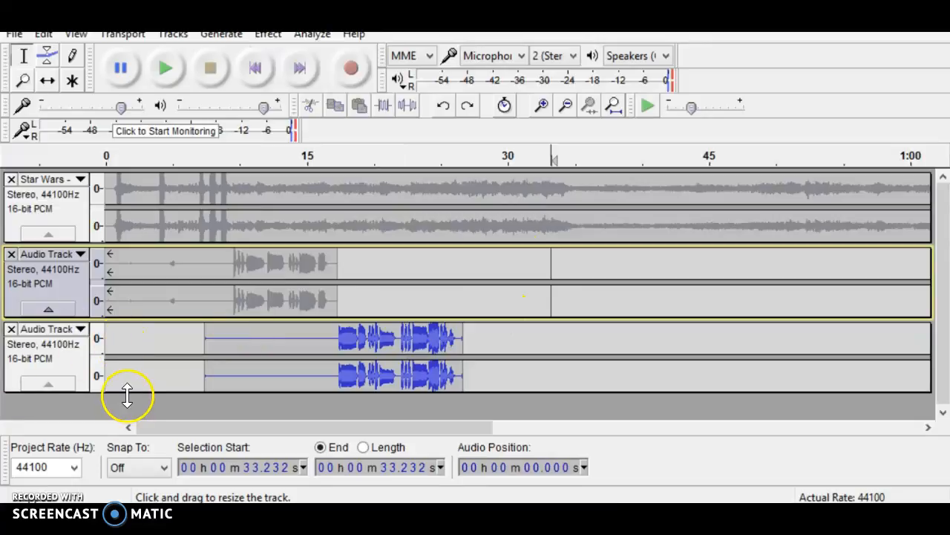
- Enlarge the newest recorded track and turn off its solo so that all tracks are heard
drag(129, 394, 130, 420)
click(74, 340)
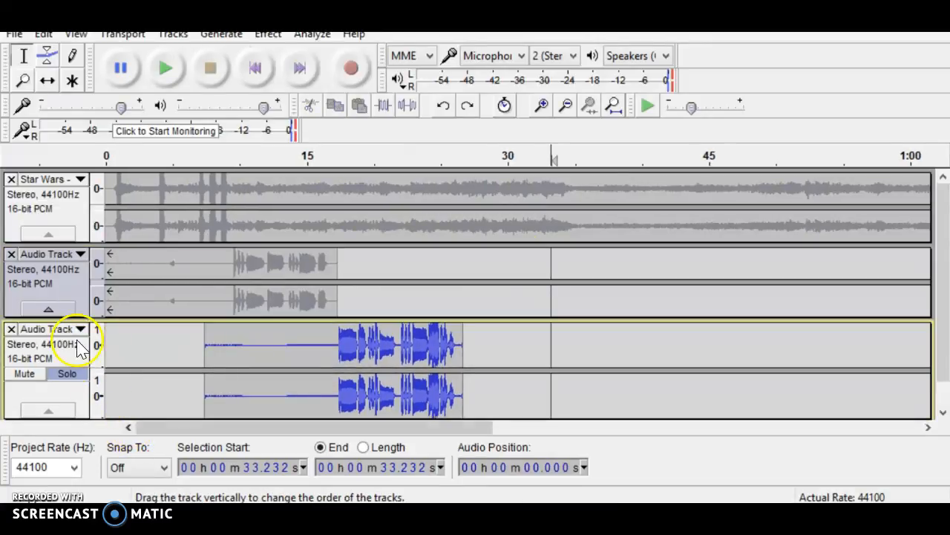
click(73, 382)
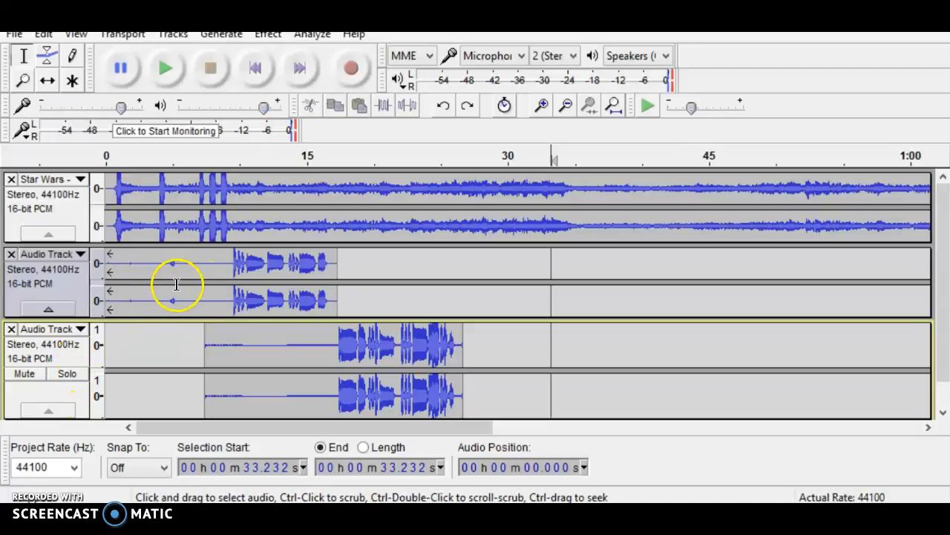
- Play all three tracks together from about 7.2 seconds to check the mix
click(202, 290)
key(space)
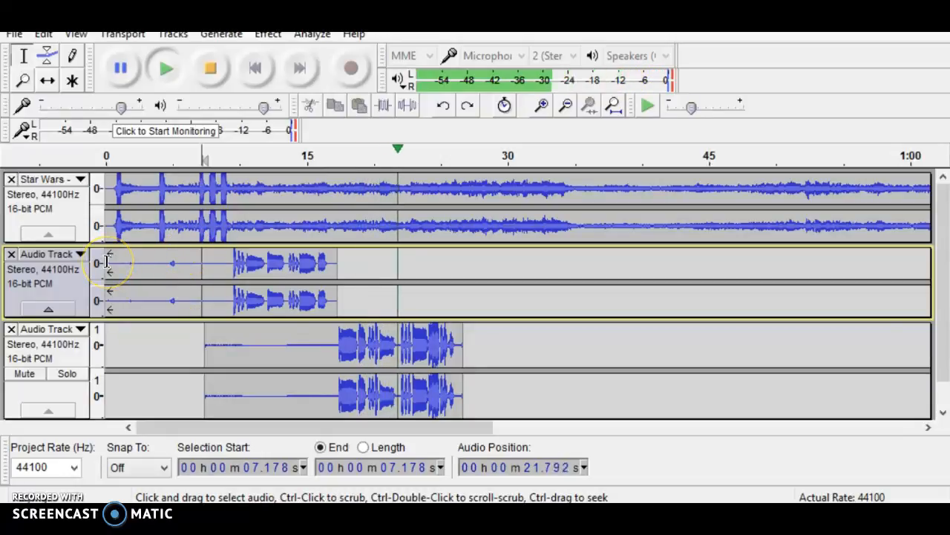
key(space)
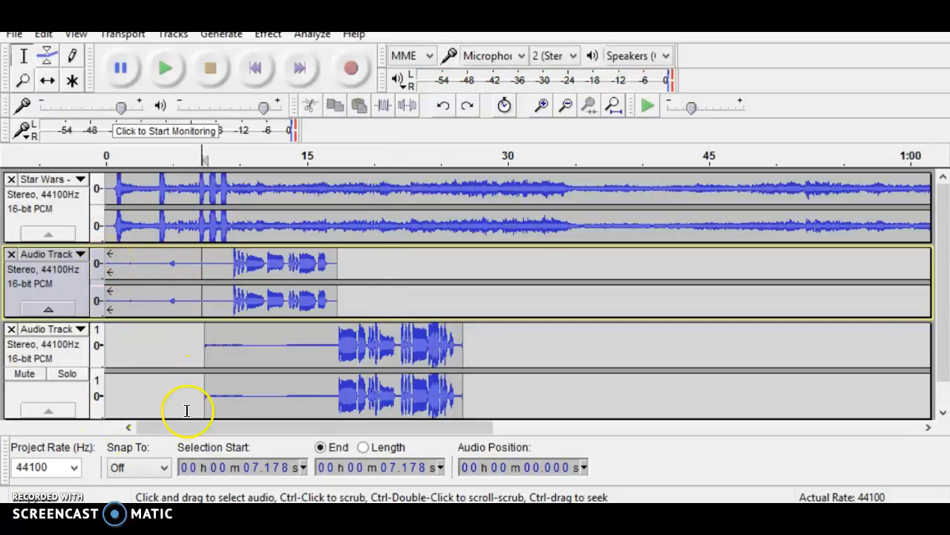
- Enlarge the newest recorded track until its gain control shows, and raise its gain
drag(186, 416, 186, 426)
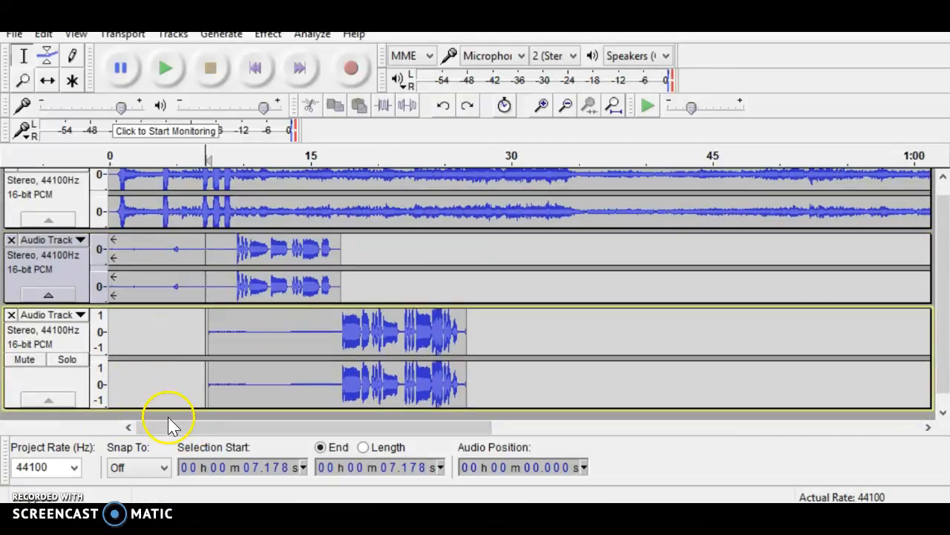
drag(171, 409, 170, 421)
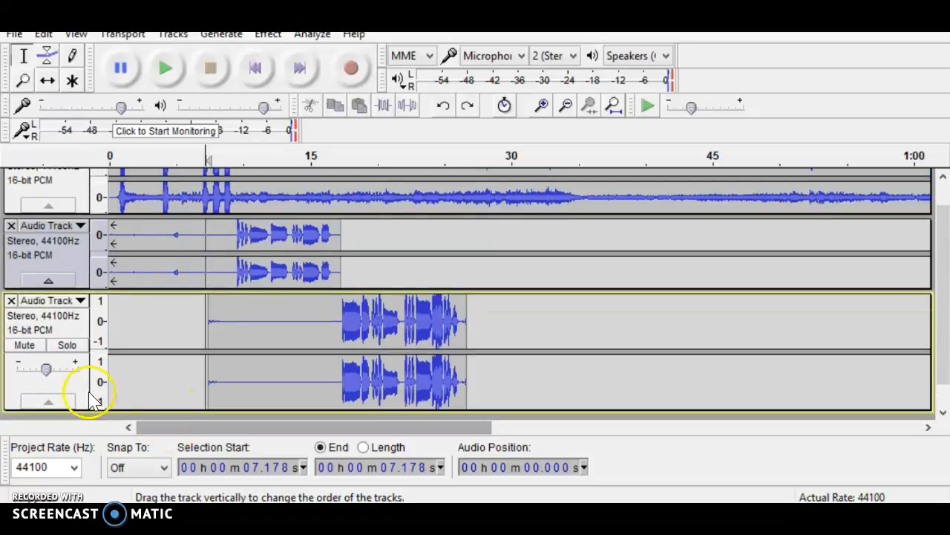
drag(46, 372, 58, 362)
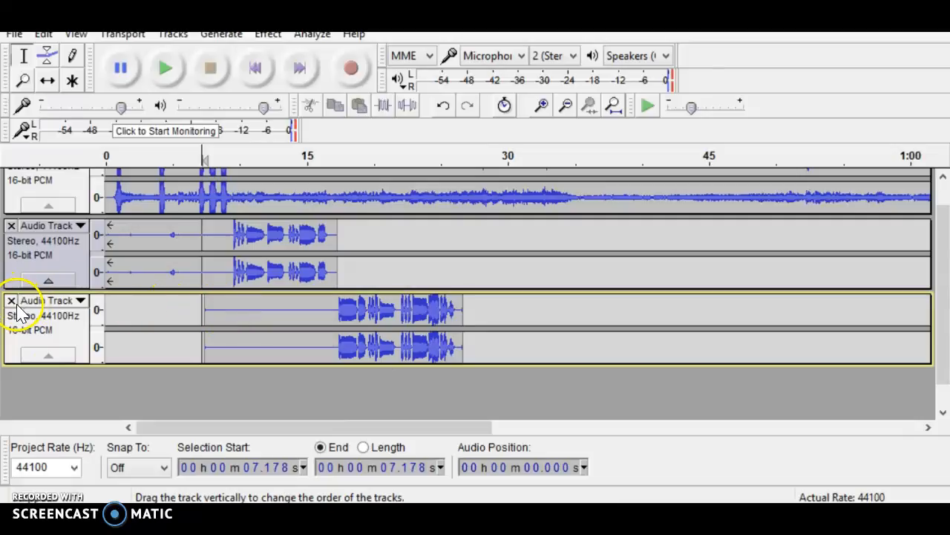
- Export the mix as an MP3 file in the T2 folder, named with the performer's name and "star wars 3-22-17", leaving the metadata blank
key(Home)
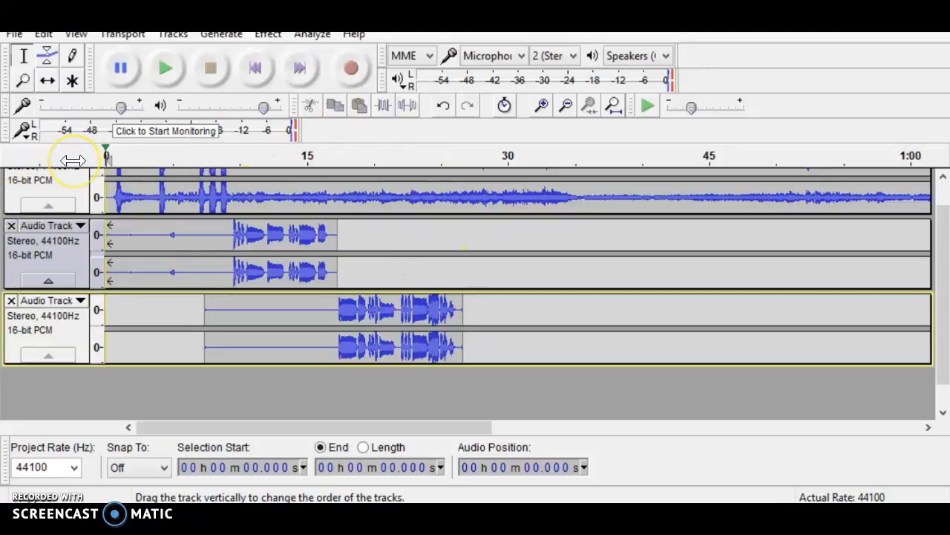
click(44, 105)
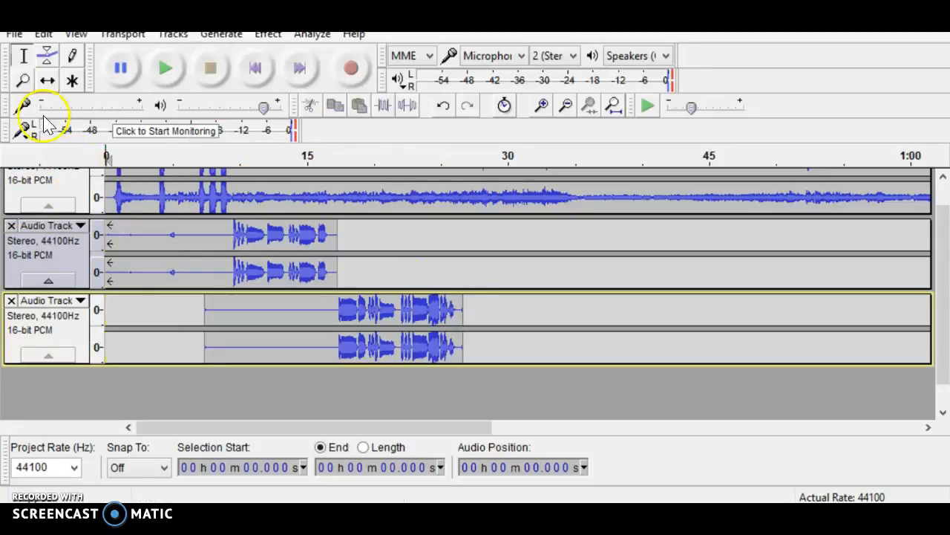
click(15, 35)
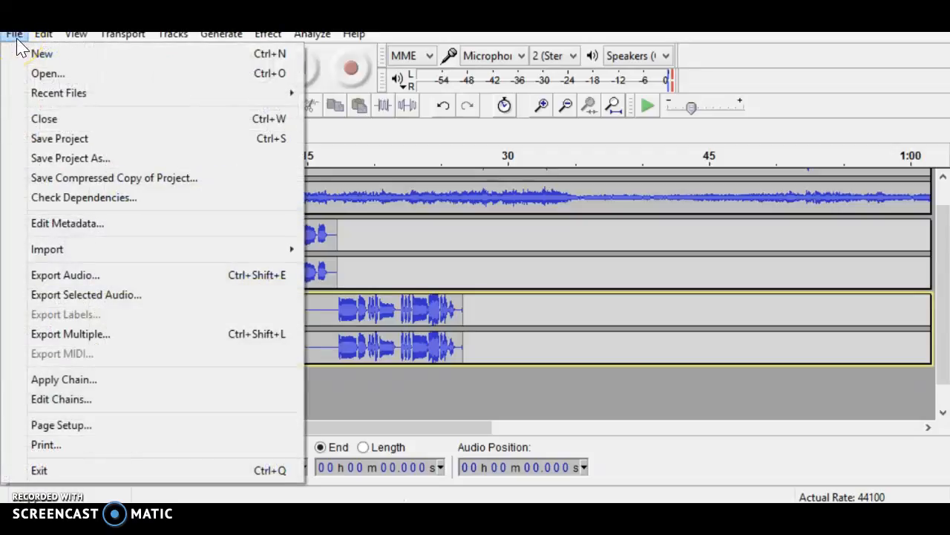
click(75, 141)
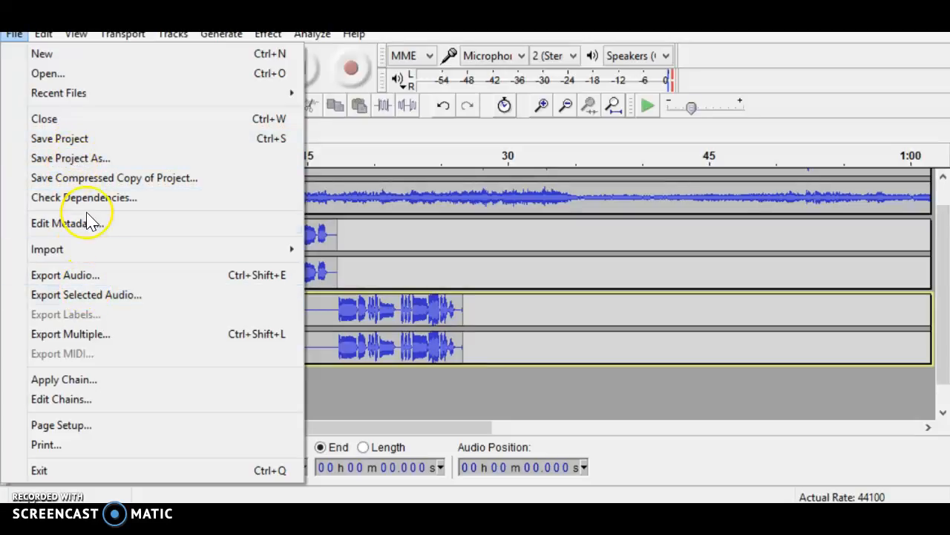
click(71, 282)
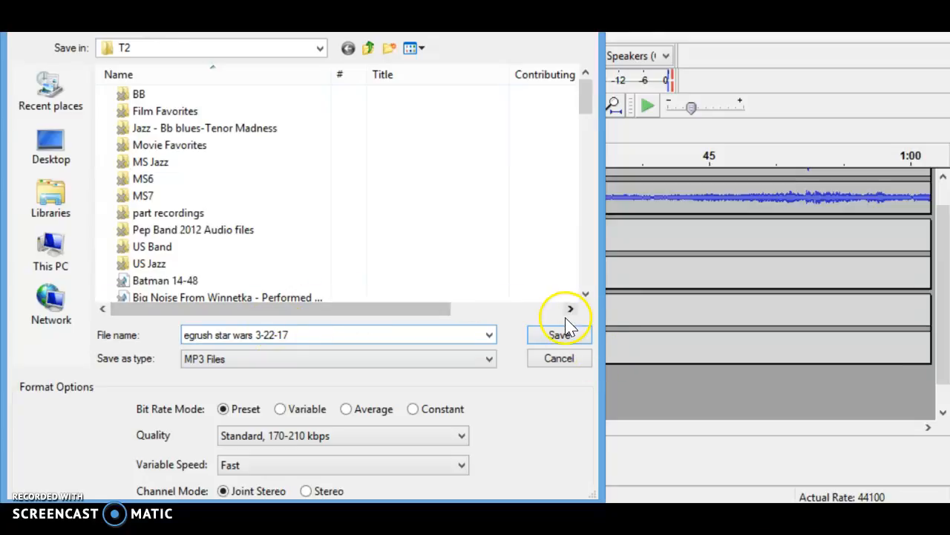
click(561, 336)
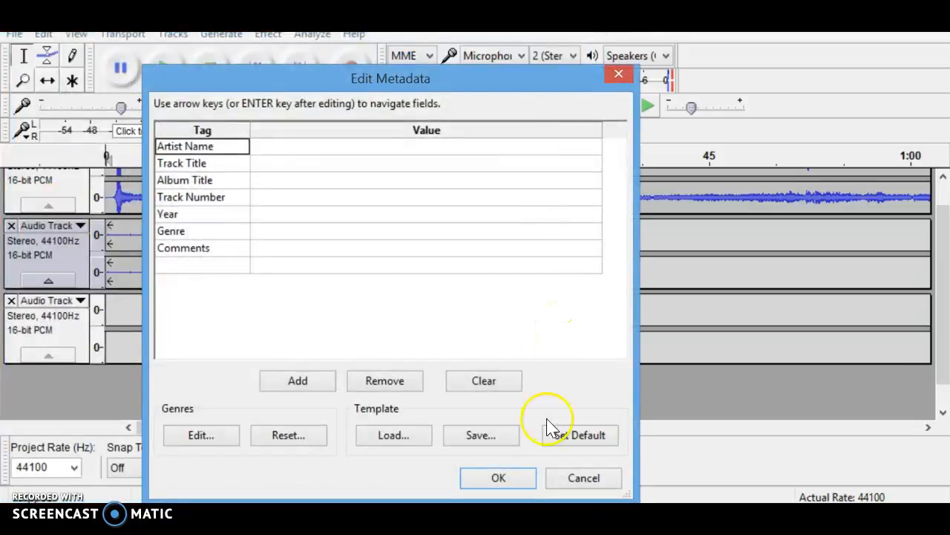
click(522, 480)
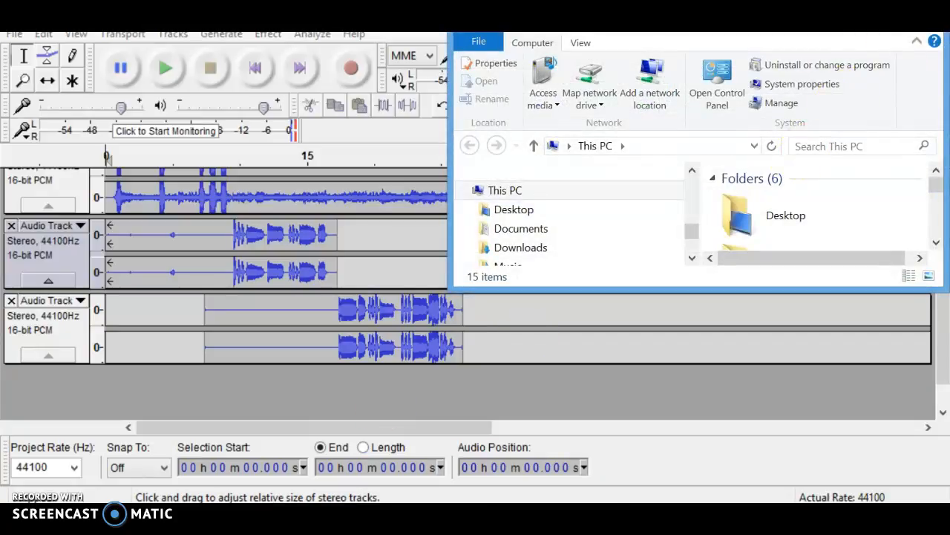
- Open the T2 folder inside 16-17 Audio on OneDrive - Cary Academy in File Explorer and find the exported Star Wars recording
click(888, 32)
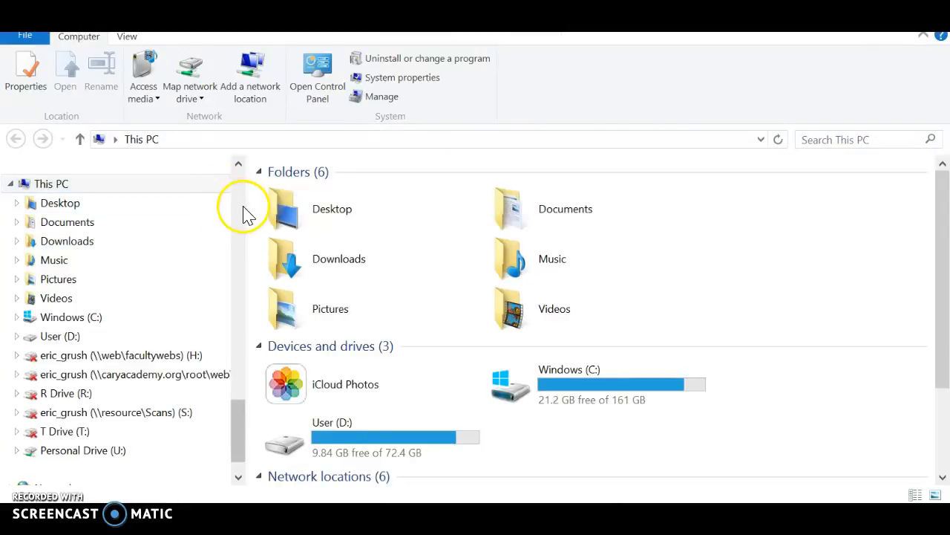
scroll(245, 208, up, 15)
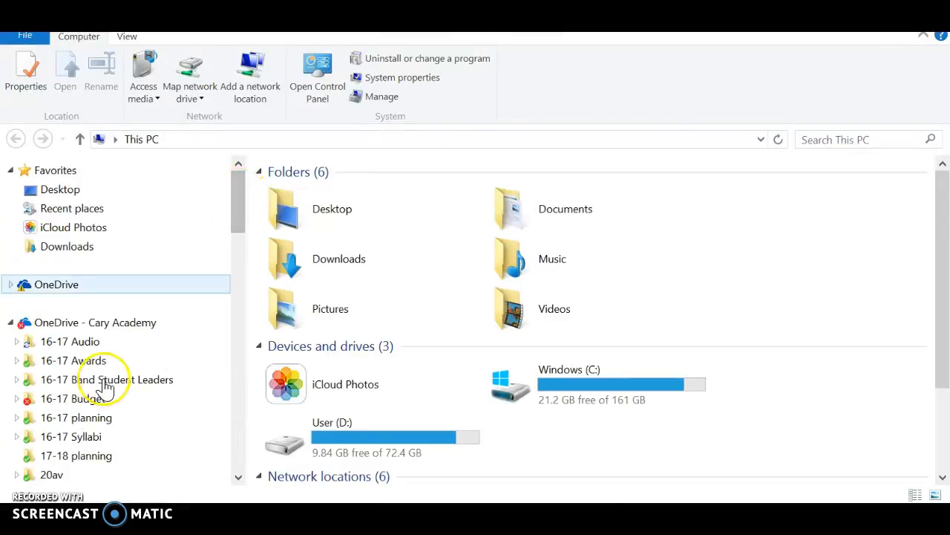
click(118, 344)
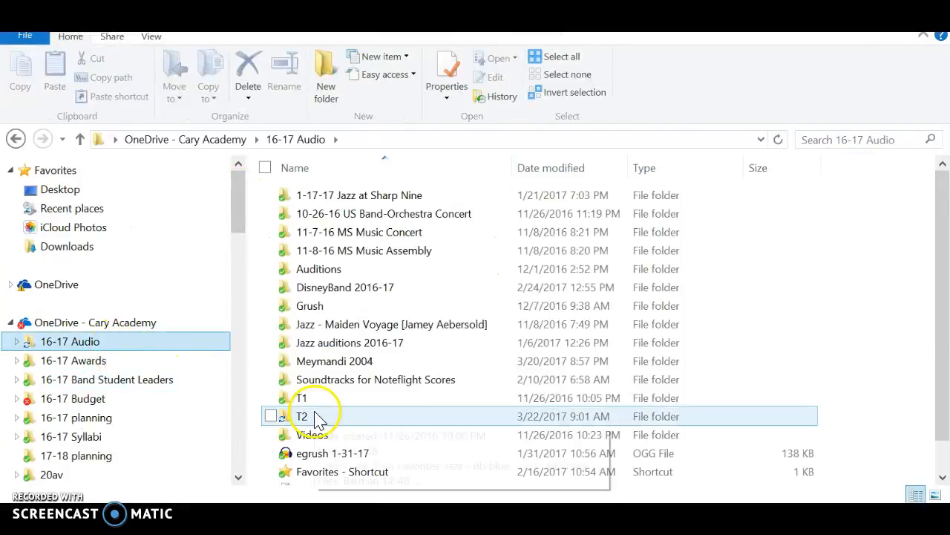
click(314, 417)
double_click(311, 418)
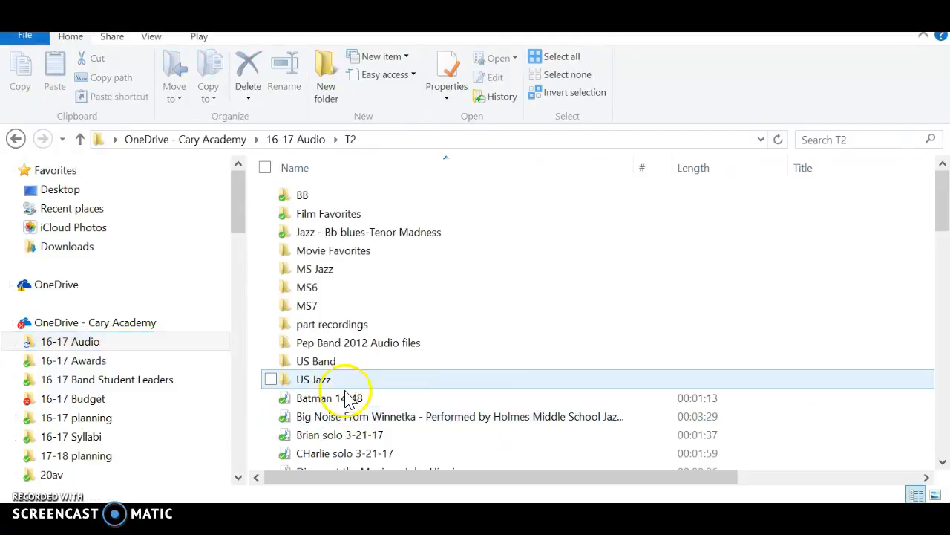
click(947, 446)
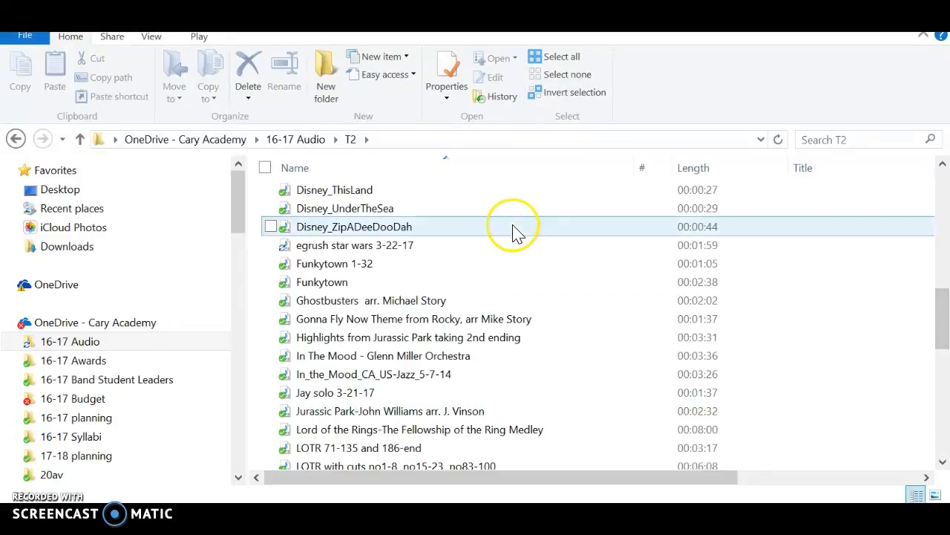
- Play the exported "star wars 3-22-17" recording, skipping to its middle and near its end, and close the player
click(368, 251)
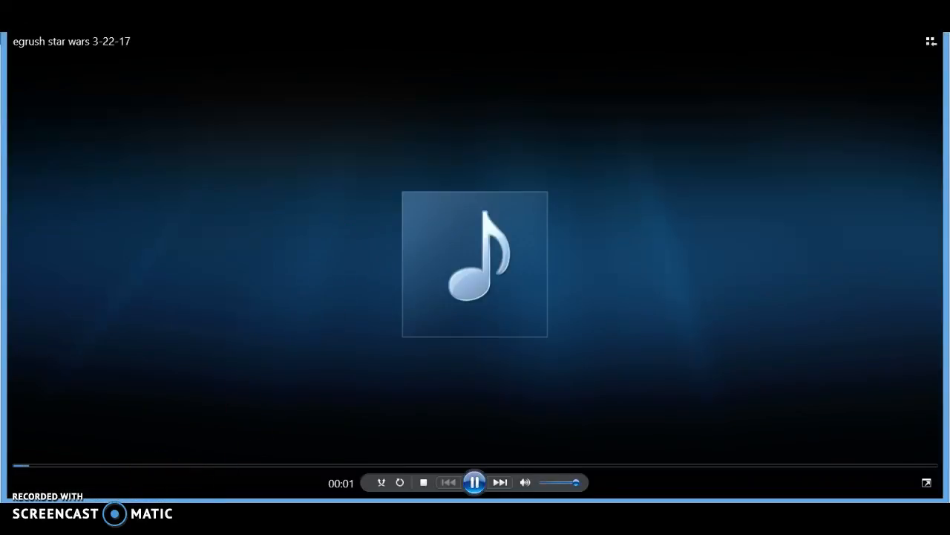
click(446, 467)
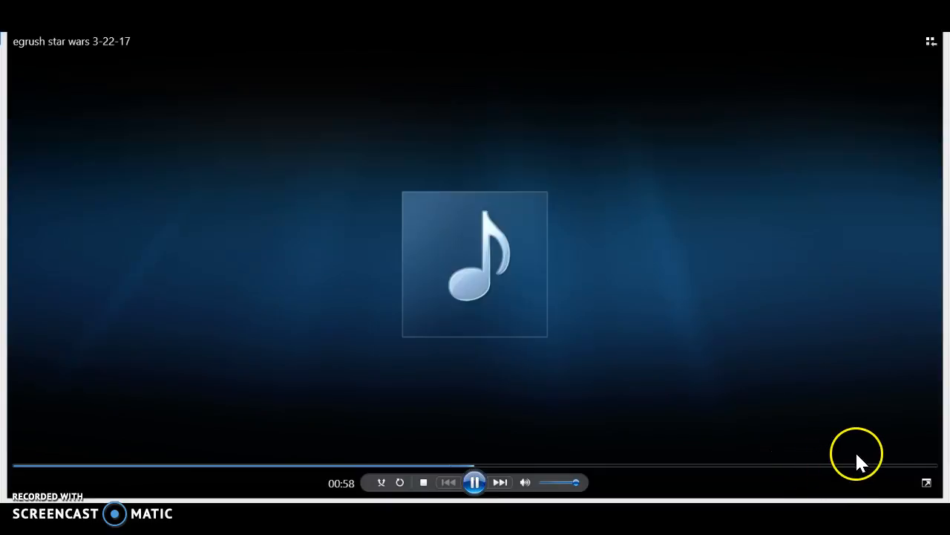
click(870, 466)
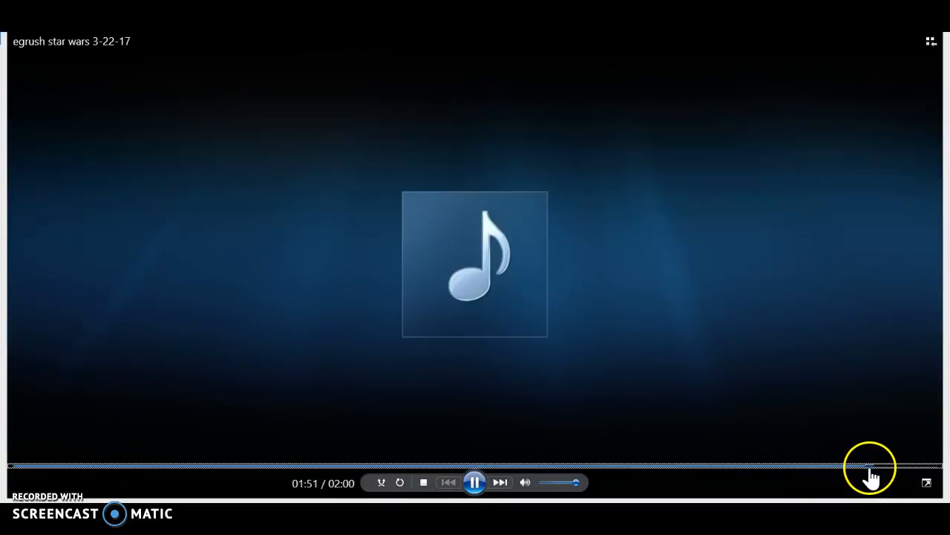
click(424, 483)
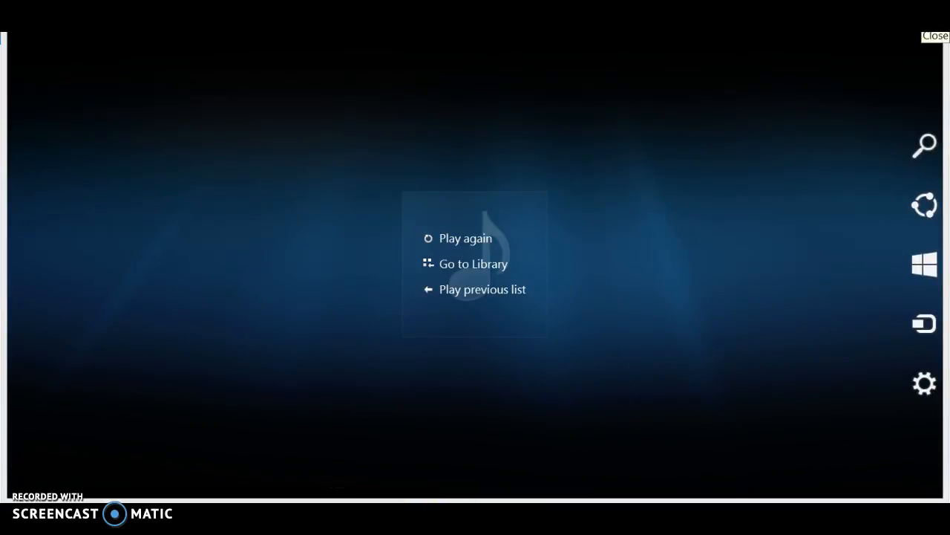
click(944, 33)
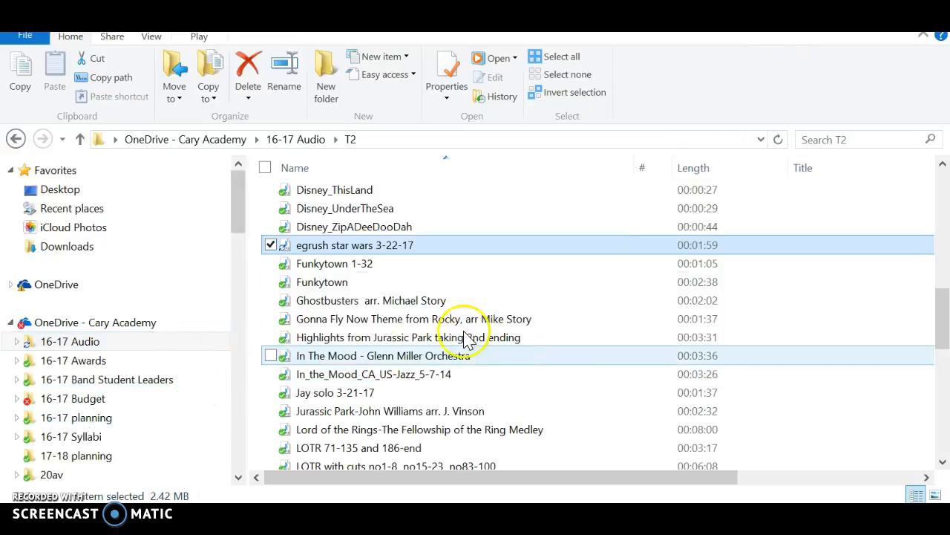
- Switch to the MusicFirst class page in the browser and start a submission for the "PA2 Star Wars recording" task
click(865, 33)
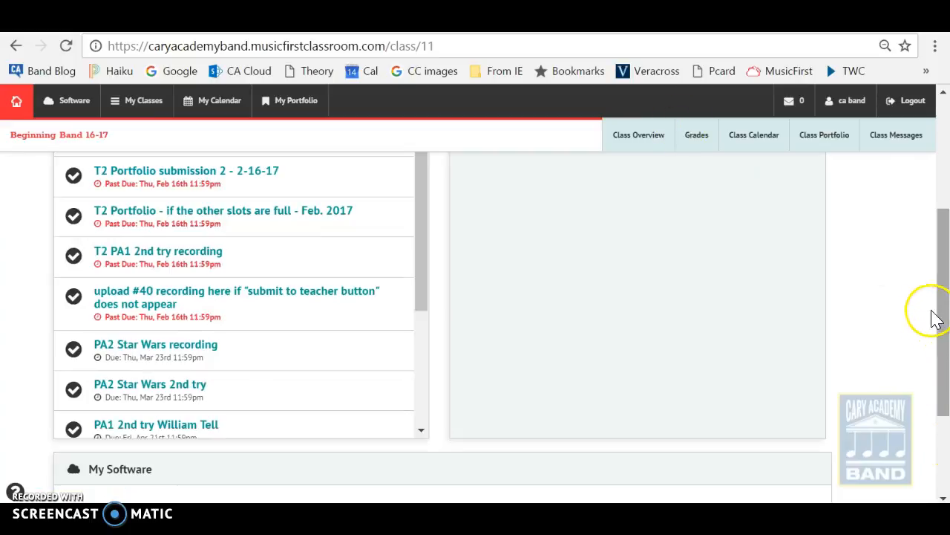
drag(946, 334, 940, 282)
drag(418, 290, 413, 407)
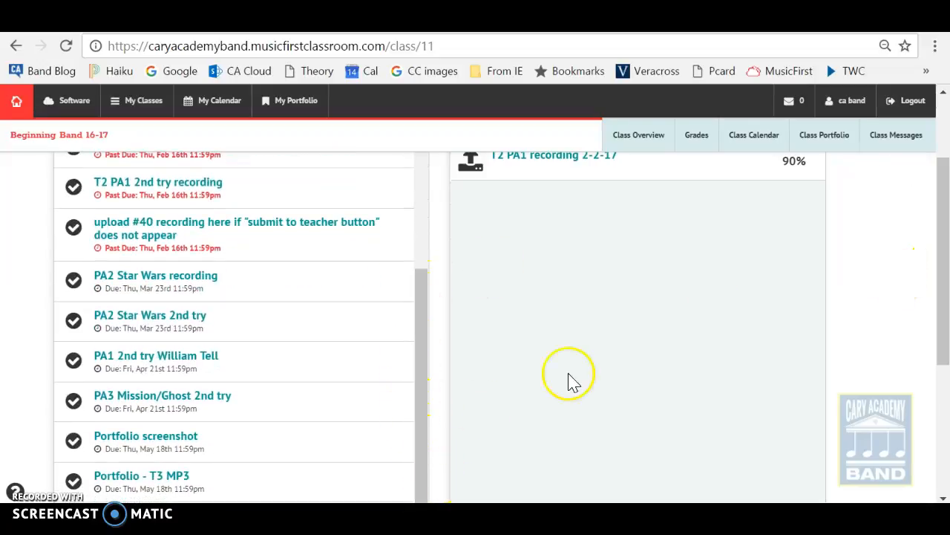
drag(940, 255, 943, 288)
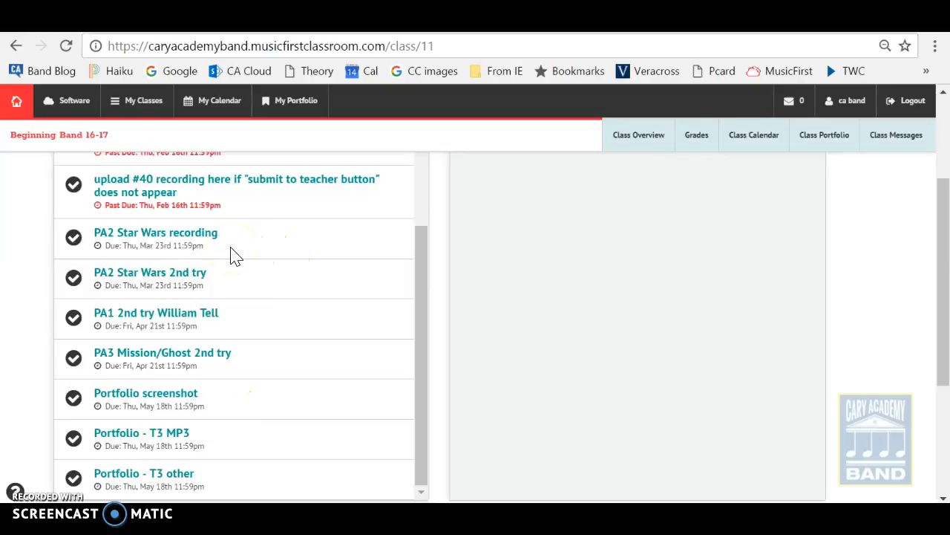
click(173, 234)
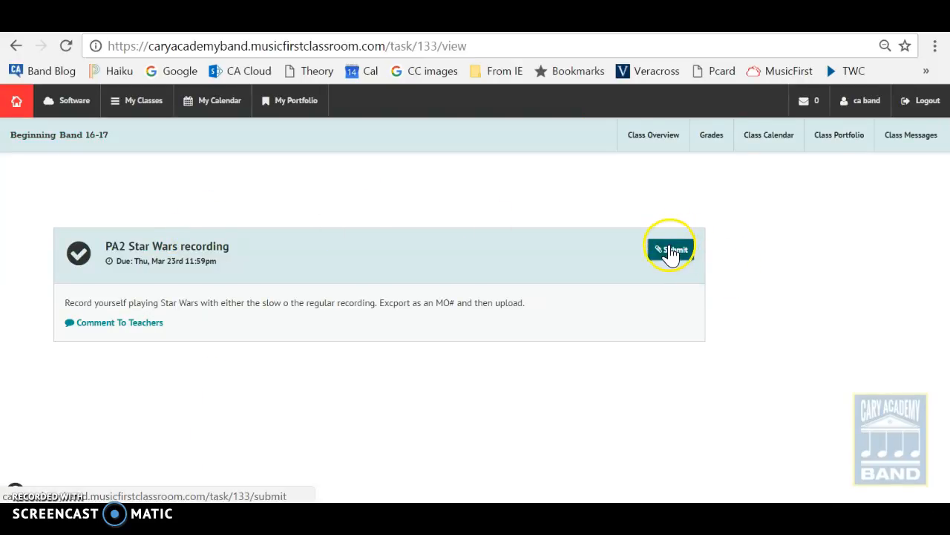
click(670, 249)
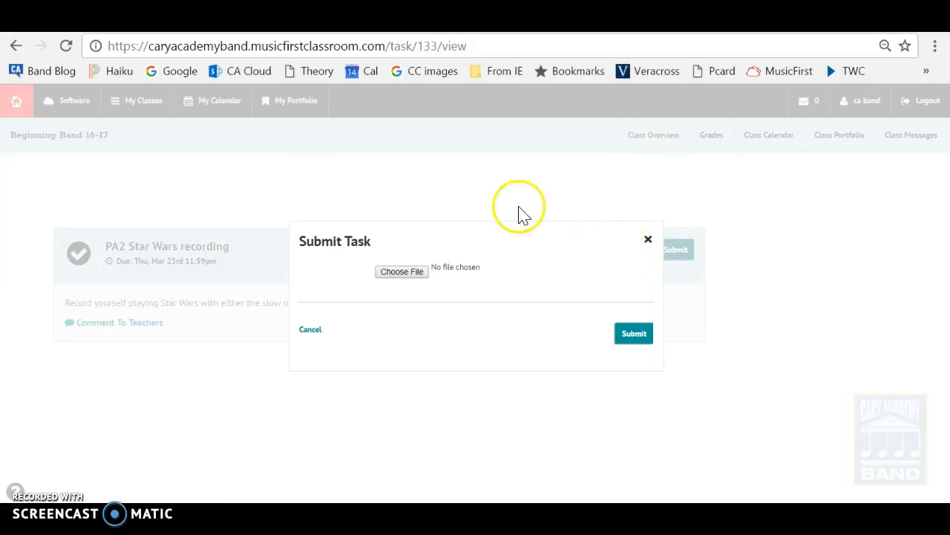
- Attach the "star wars 3-22-17" MP3 from the T2 folder in 16-17 Audio and submit the task
click(402, 274)
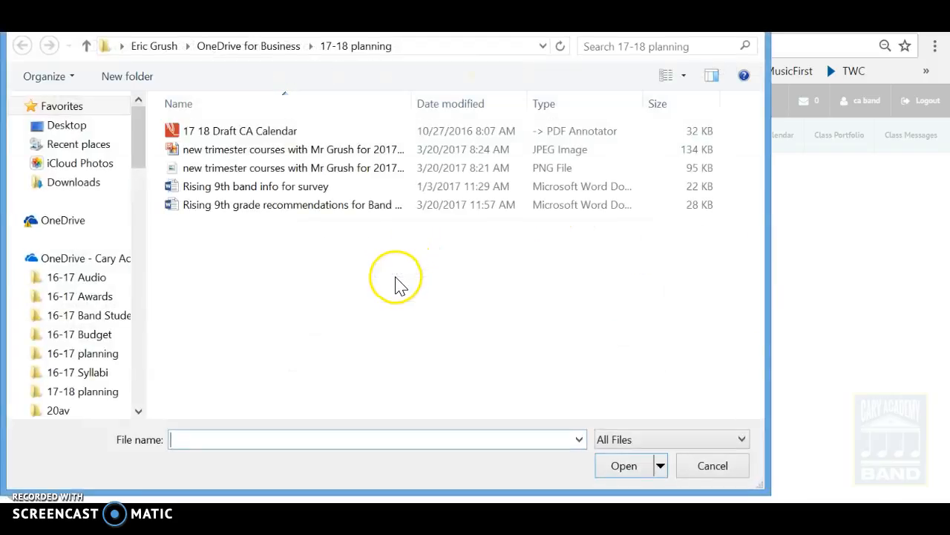
click(44, 277)
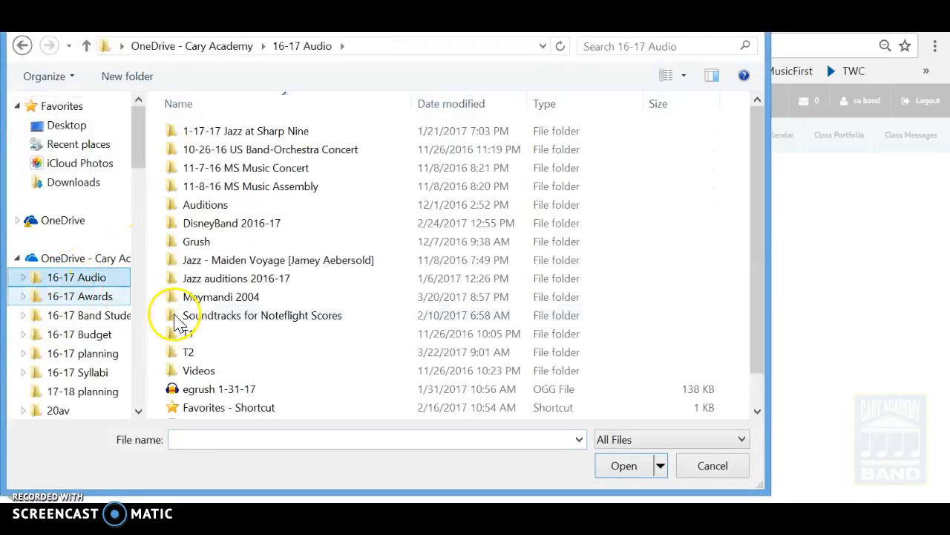
double_click(245, 352)
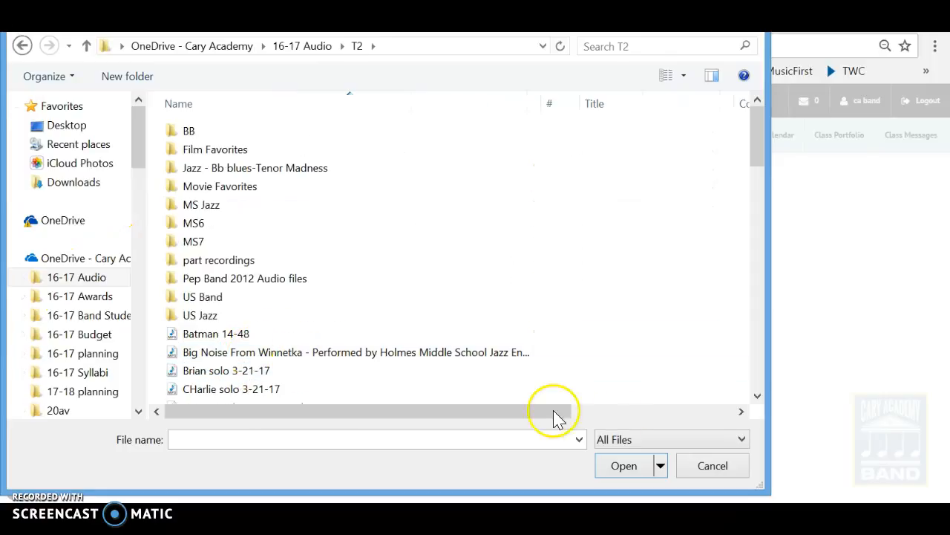
scroll(746, 349, down, 10)
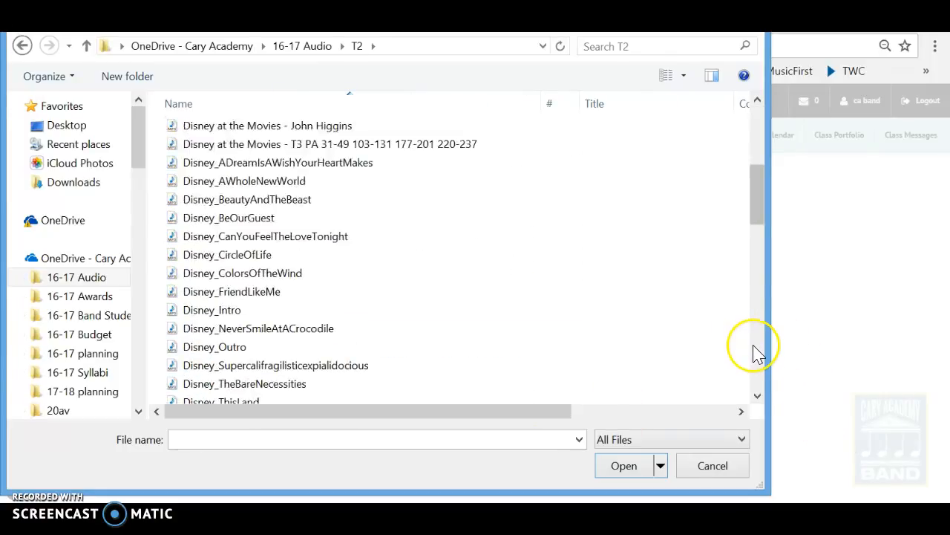
key(j)
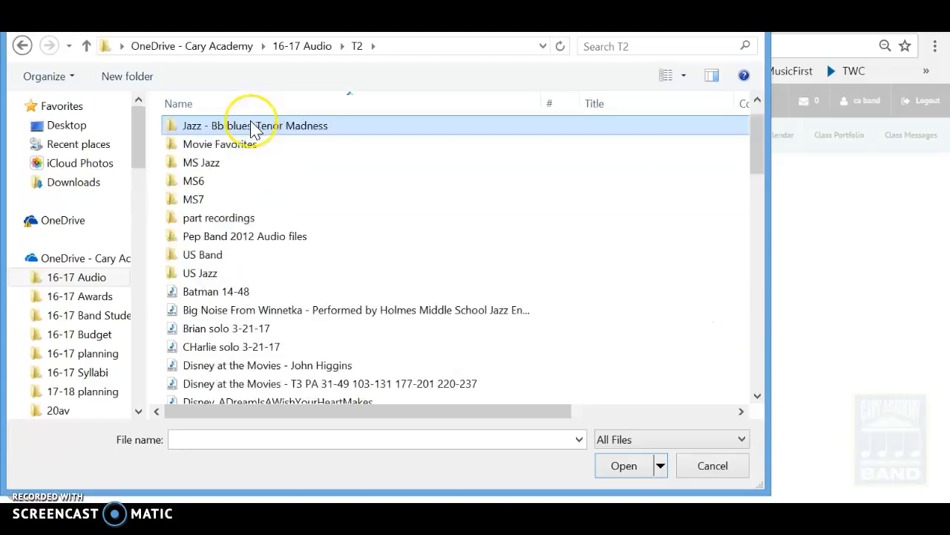
scroll(756, 356, down, 9)
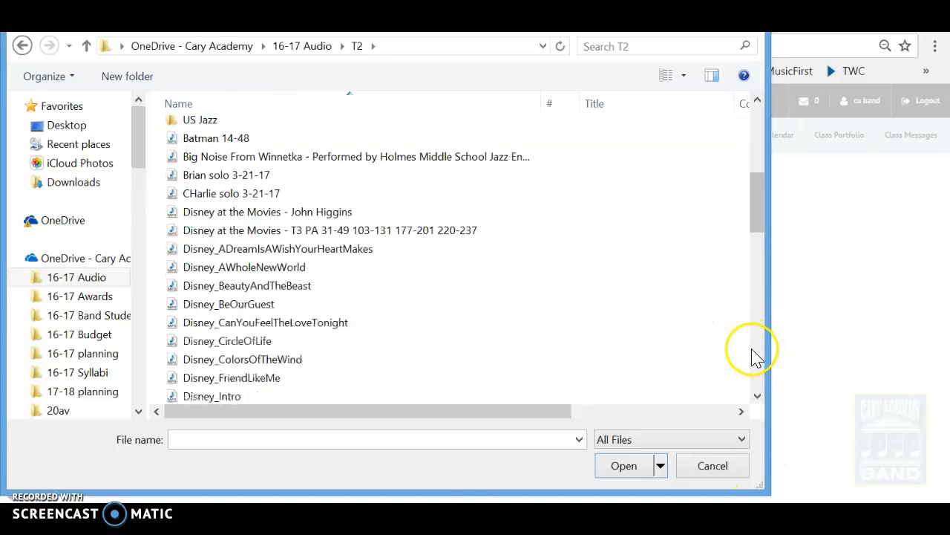
click(253, 147)
double_click(253, 147)
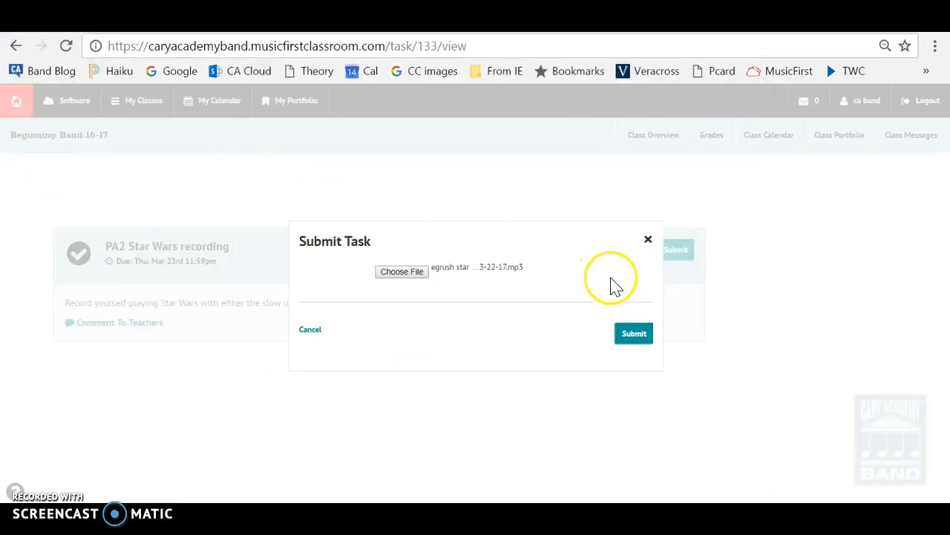
click(637, 334)
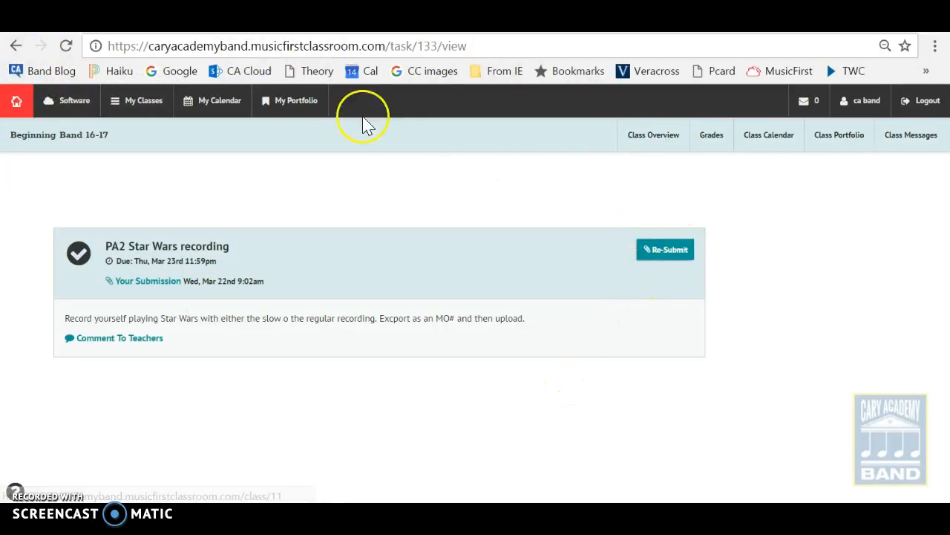
- Check the remaining tasks in the Beginning Band 16-17 class list and return to the PA2 Star Wars recording task
click(15, 47)
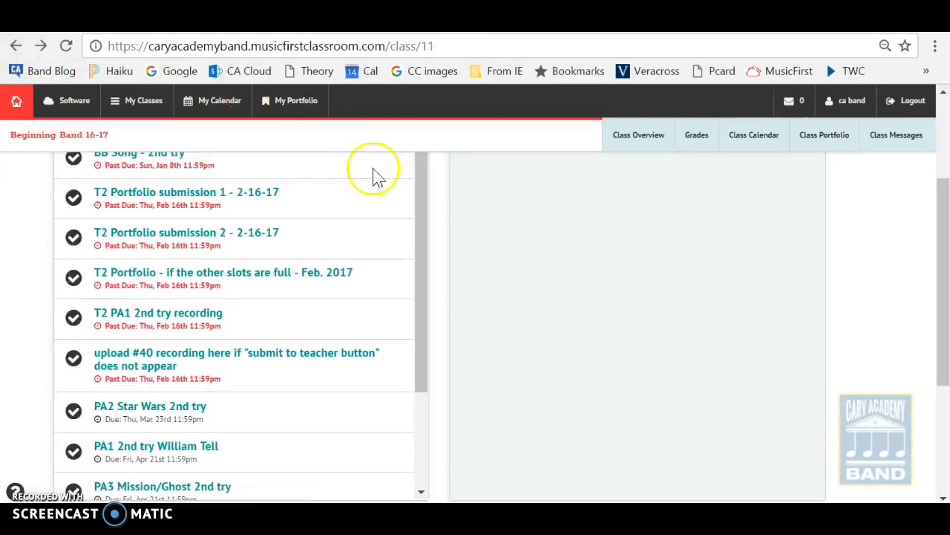
drag(432, 275, 415, 424)
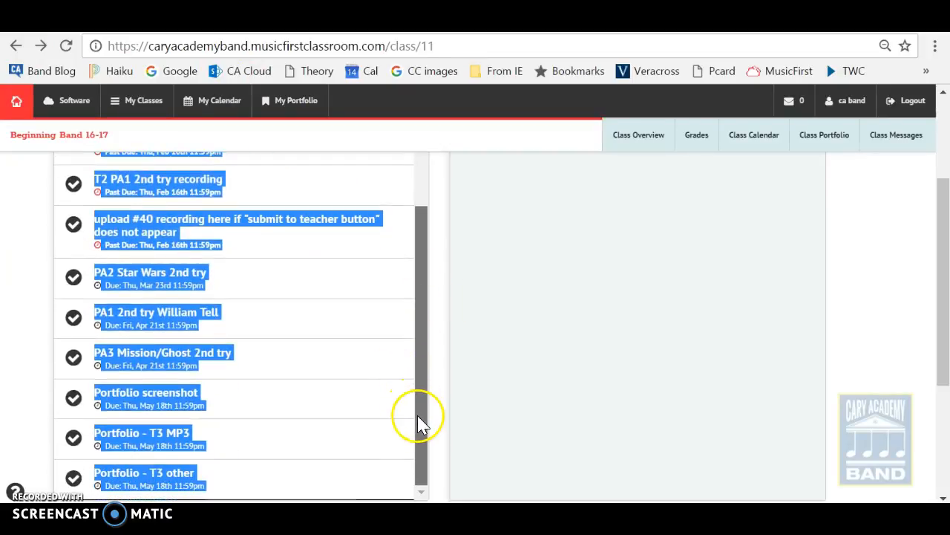
click(349, 405)
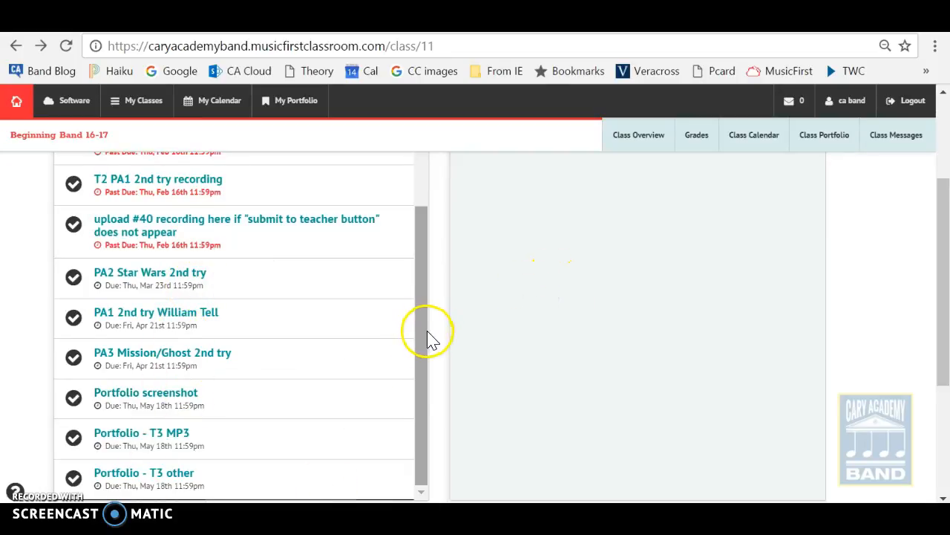
click(47, 52)
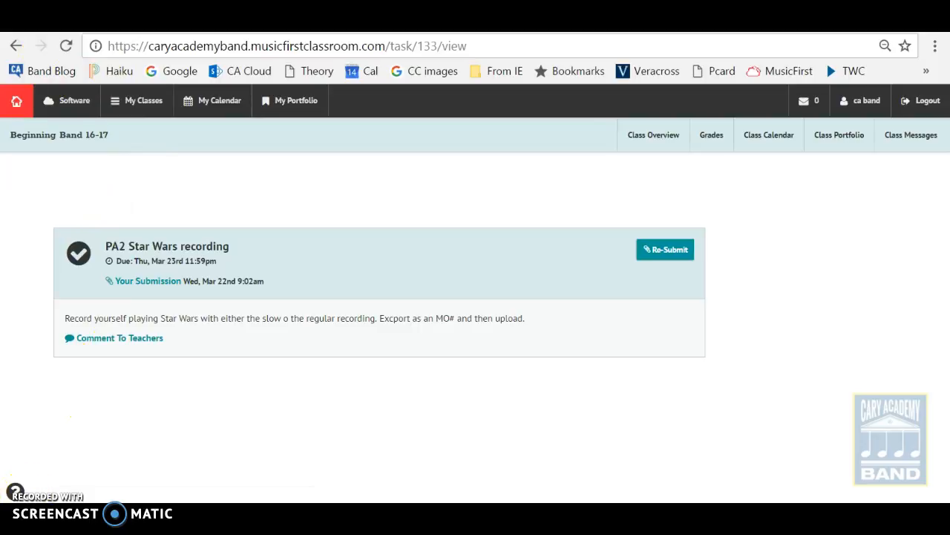
key(super)
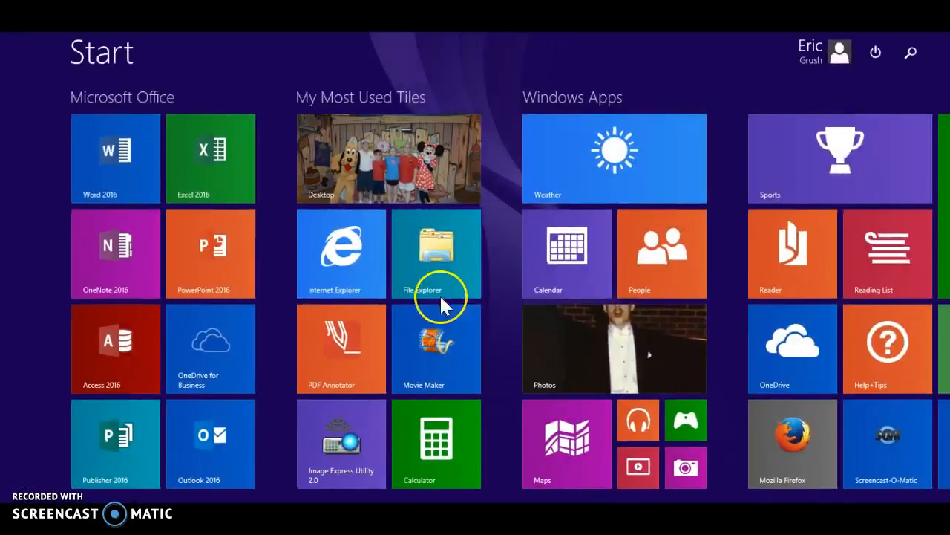
click(412, 170)
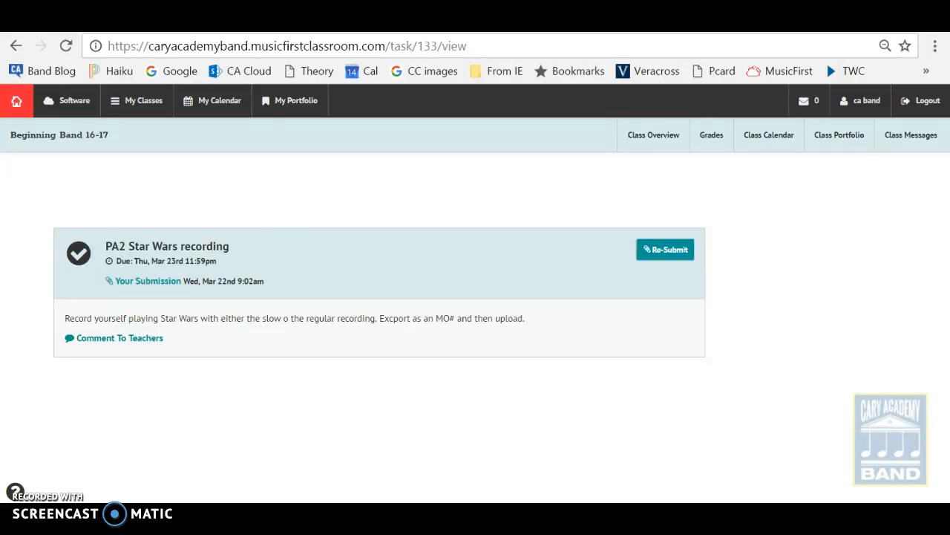
key(super)
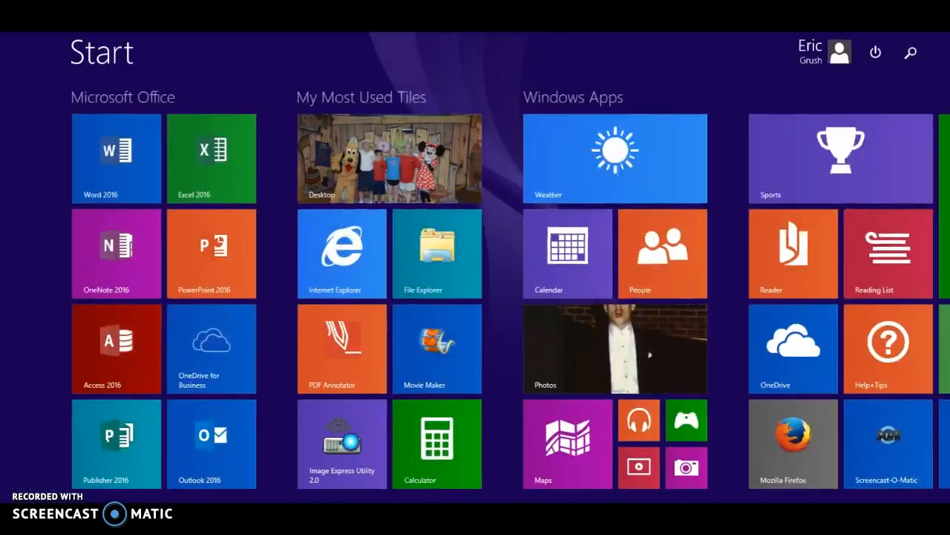
click(370, 138)
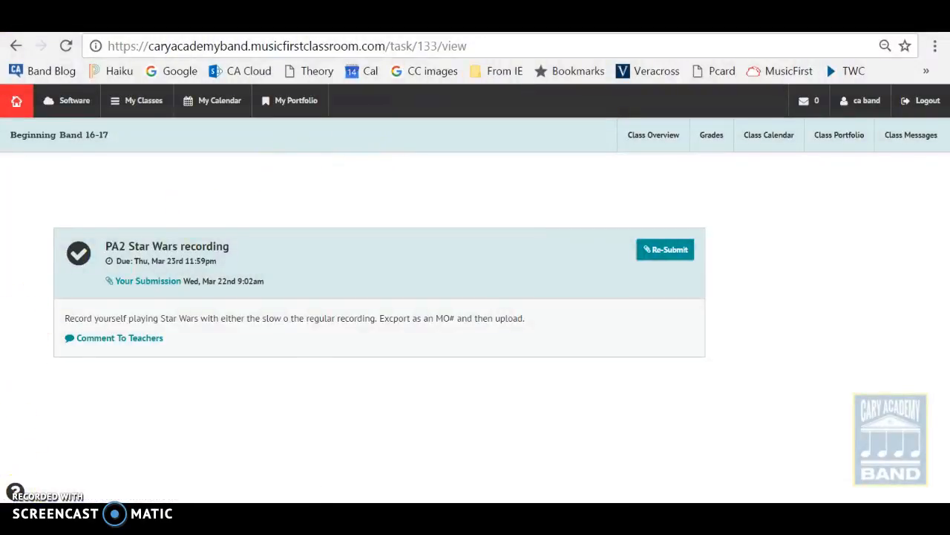
key(super)
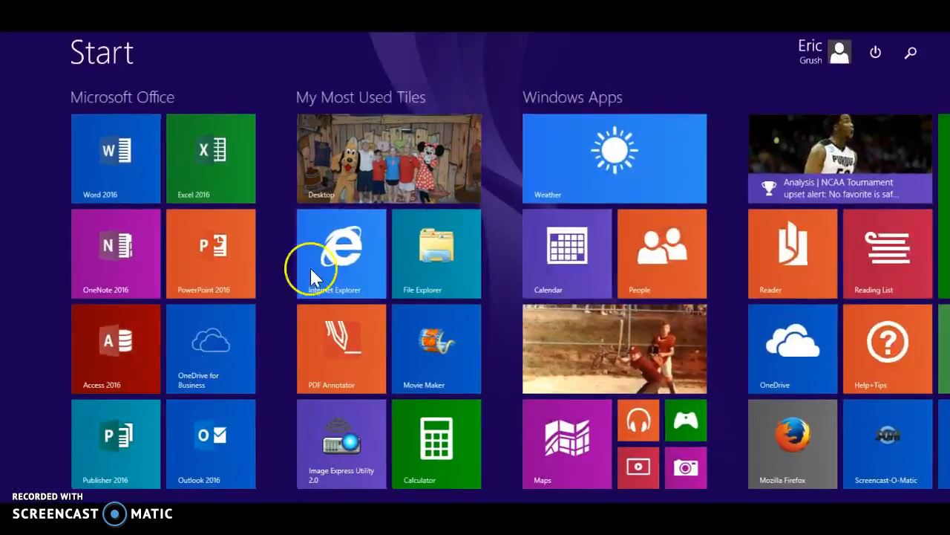
click(417, 136)
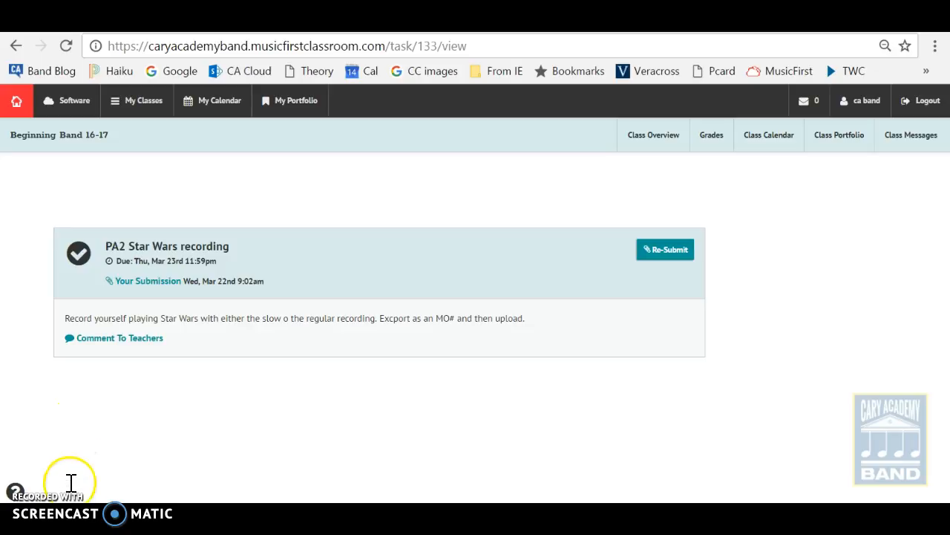
triple_click(63, 319)
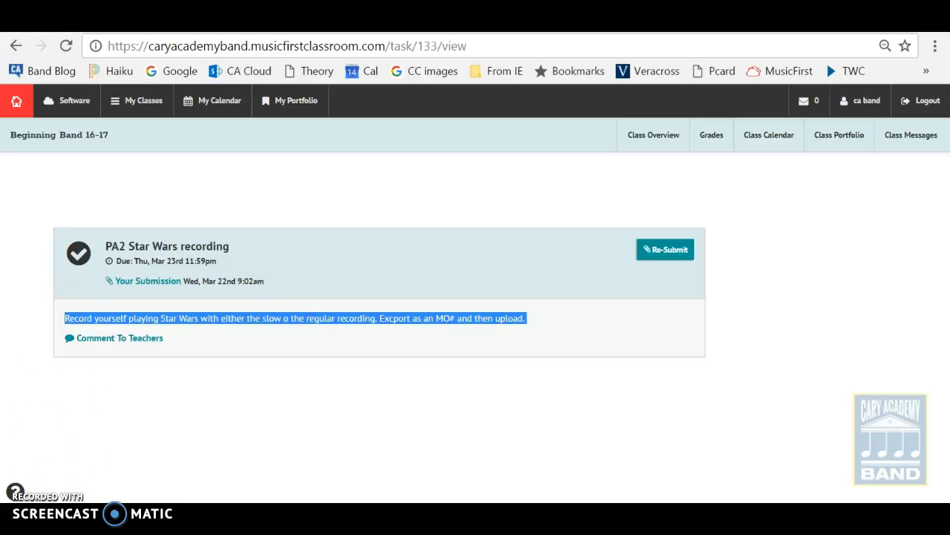
key(F11)
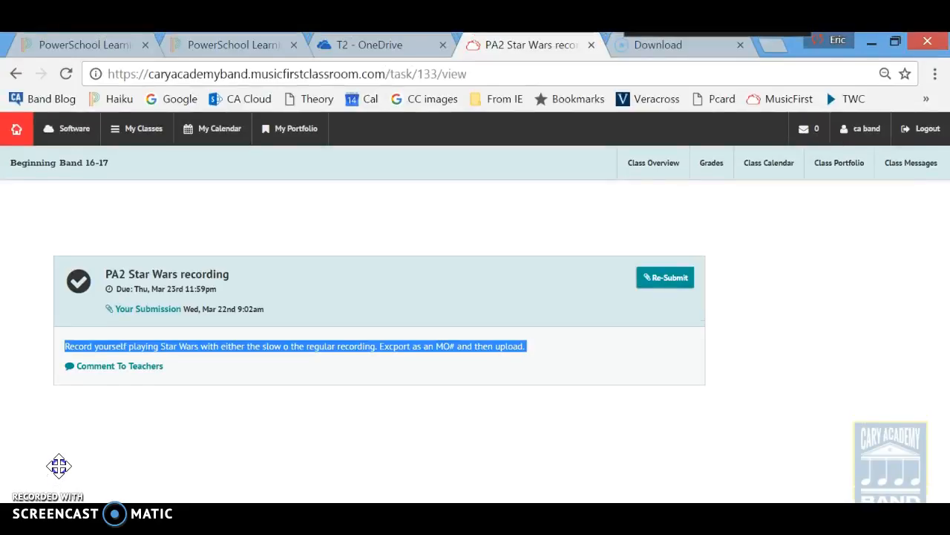